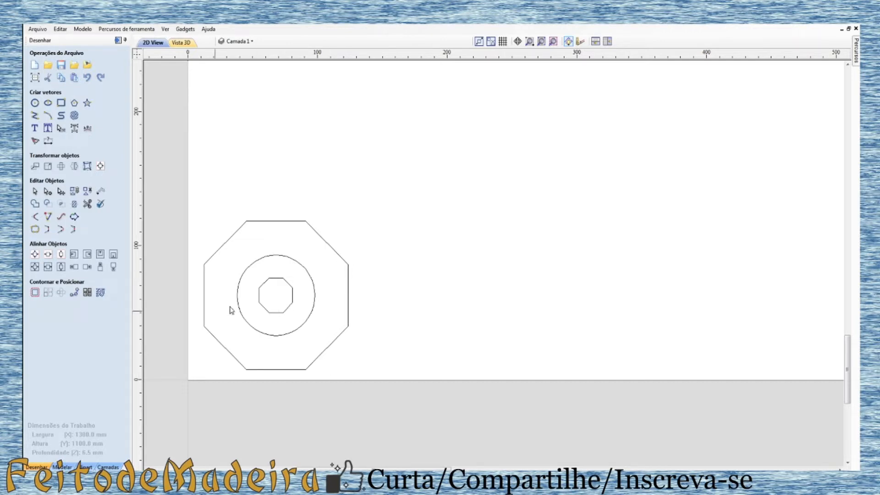
pyautogui.scroll(-3, 177, 334)
pyautogui.scroll(-2, 175, 331)
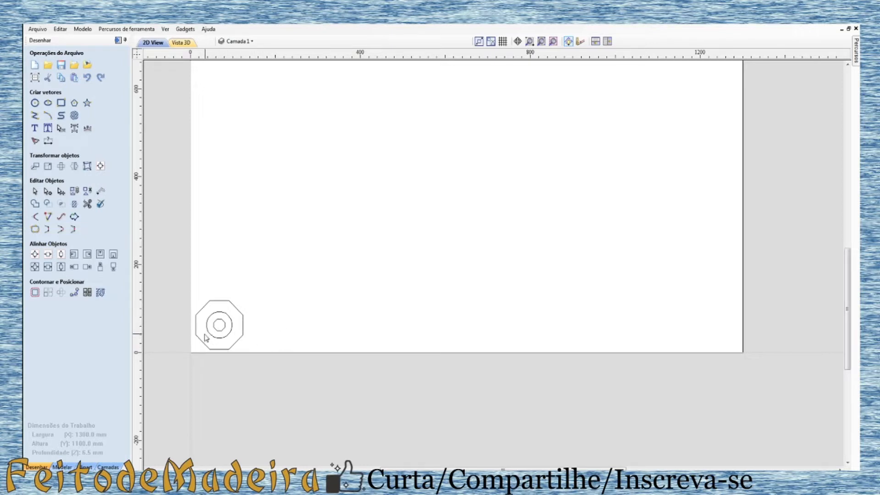
pyautogui.scroll(1, 206, 332)
pyautogui.scroll(1, 216, 336)
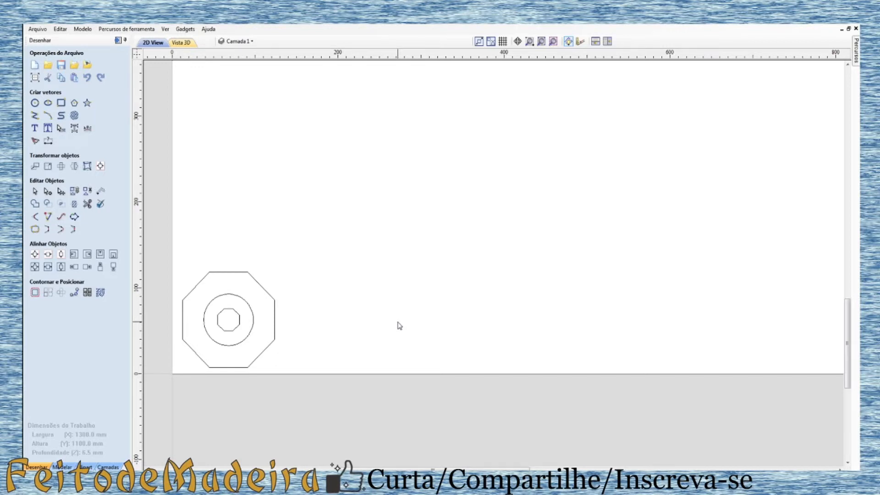
pyautogui.scroll(-1, 512, 300)
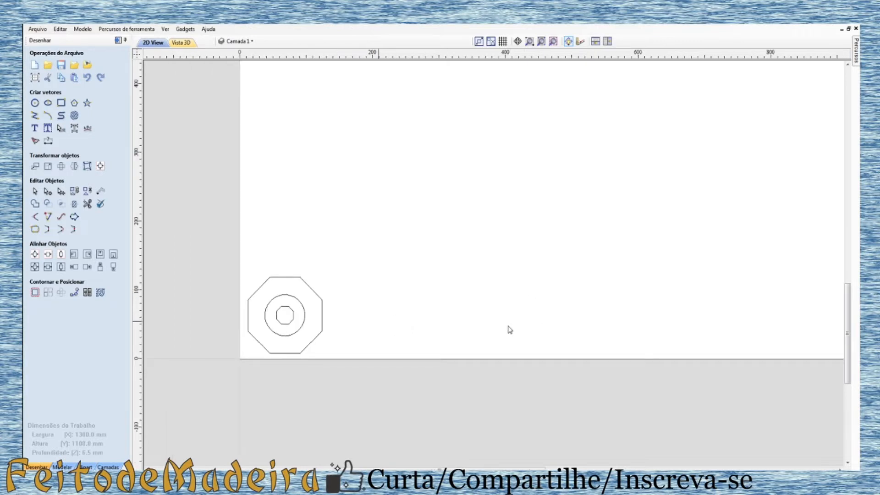
pyautogui.scroll(2, 302, 344)
pyautogui.scroll(1, 344, 298)
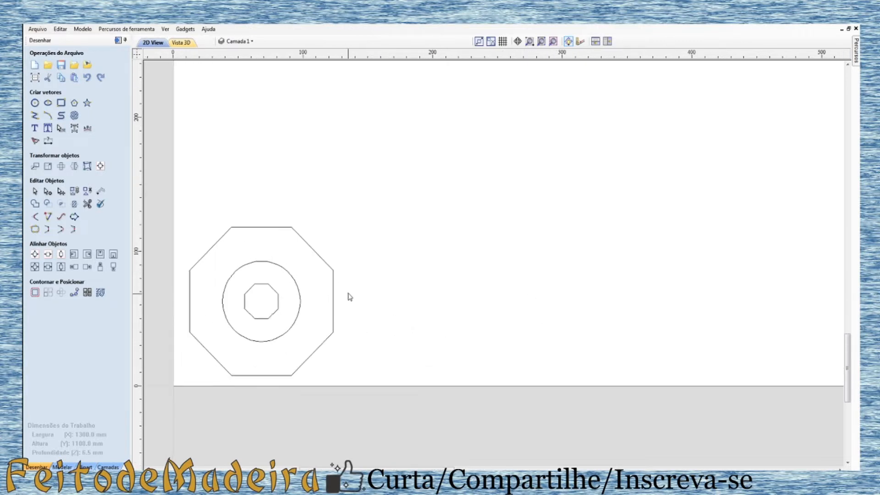
pyautogui.scroll(-1, 347, 307)
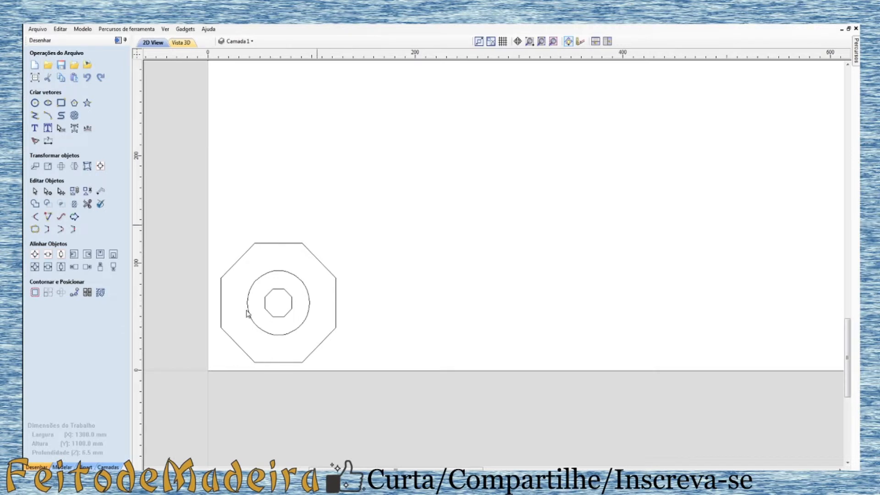
pyautogui.scroll(1, 363, 334)
pyautogui.scroll(-1, 362, 334)
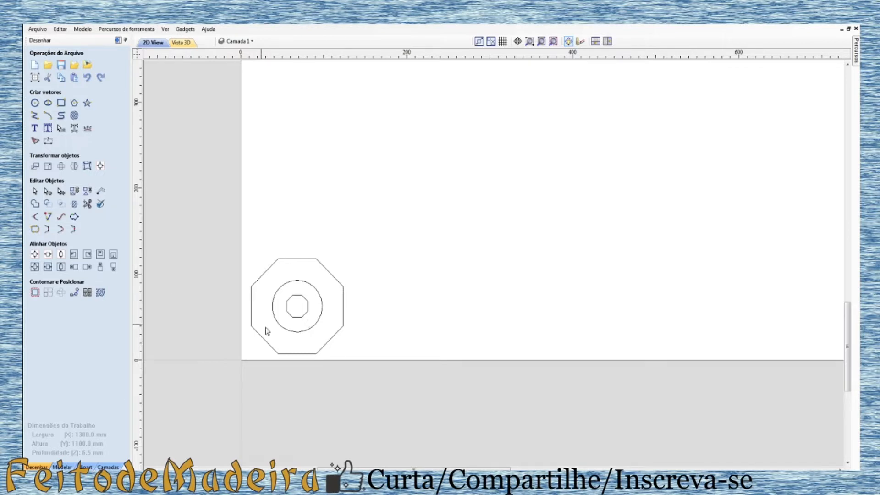
pyautogui.scroll(2, 270, 291)
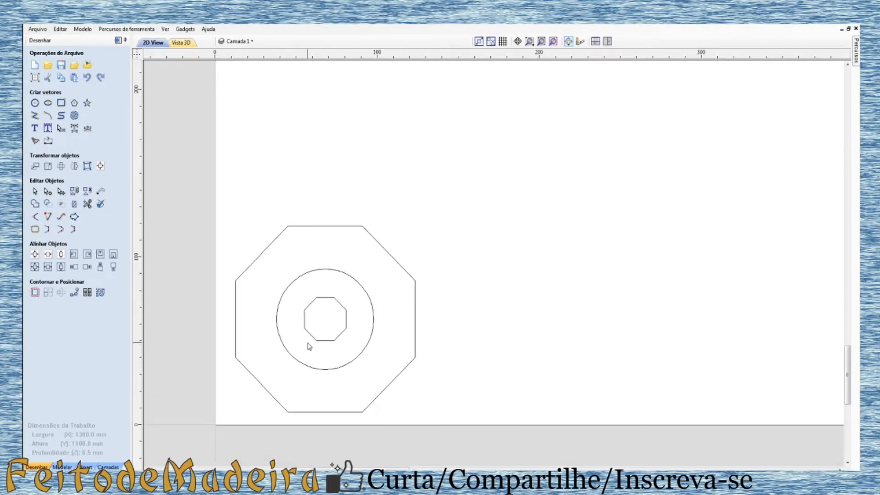
pyautogui.scroll(1, 310, 346)
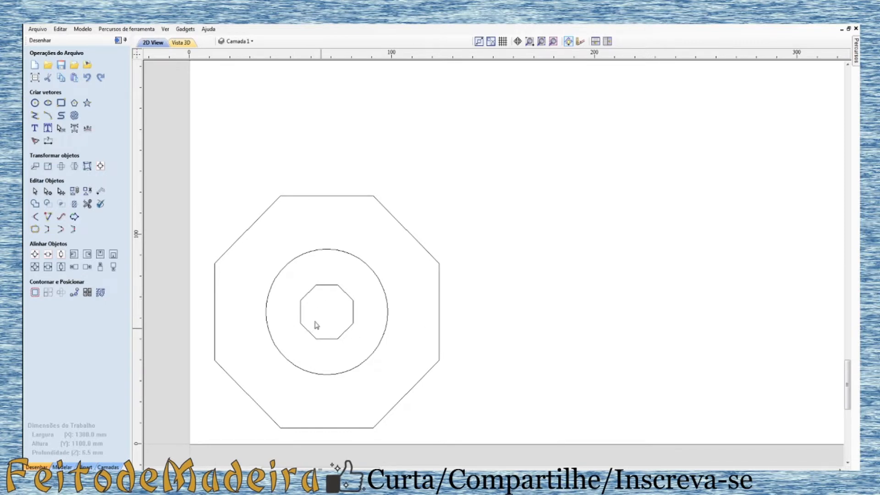
# Review the job size, thickness, Z zero and XY origin in the job setup and accept them
pyautogui.click(35, 78)
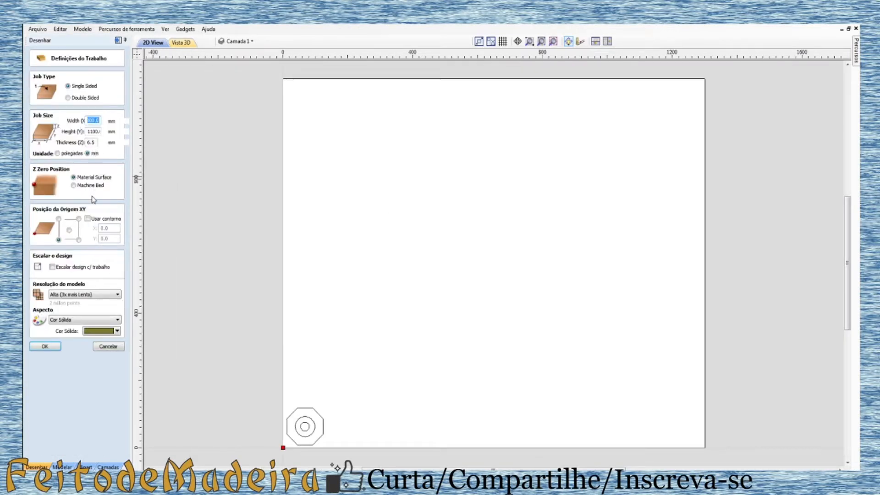
pyautogui.click(45, 346)
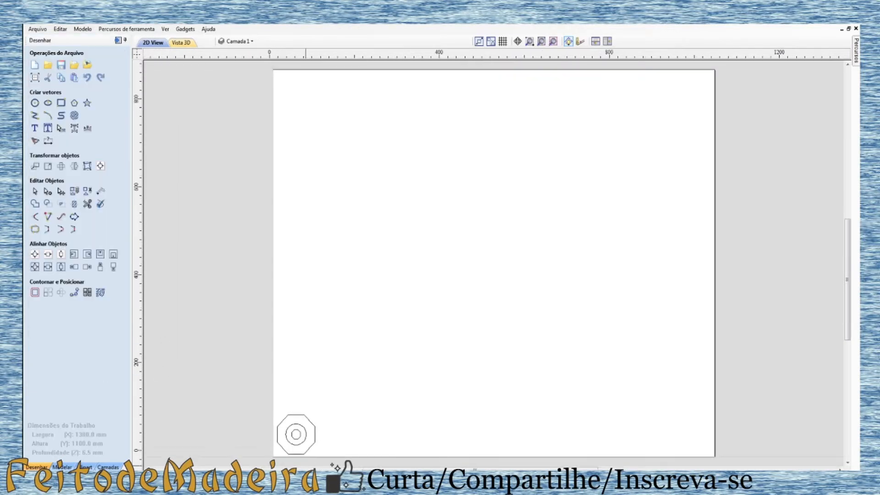
pyautogui.scroll(9, 290, 444)
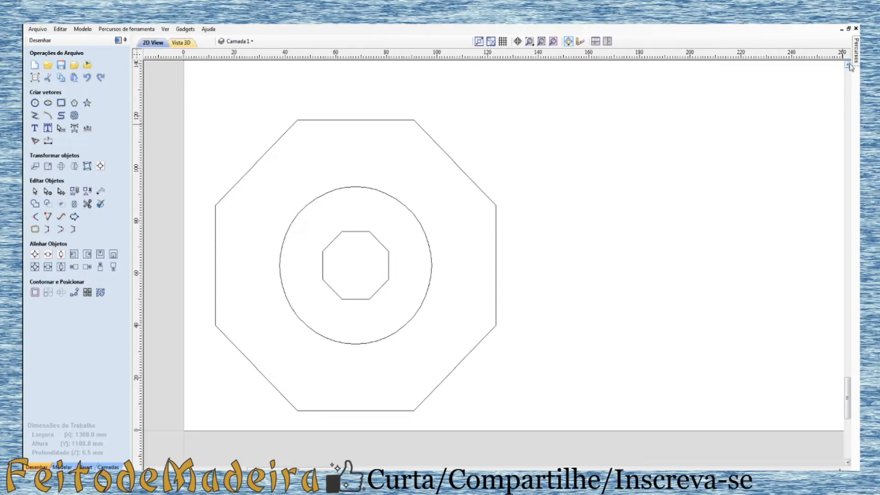
# Start a pocket toolpath for the small inner octagon with a cut depth of 3 mm
pyautogui.moveTo(854, 58)
pyautogui.click(848, 40)
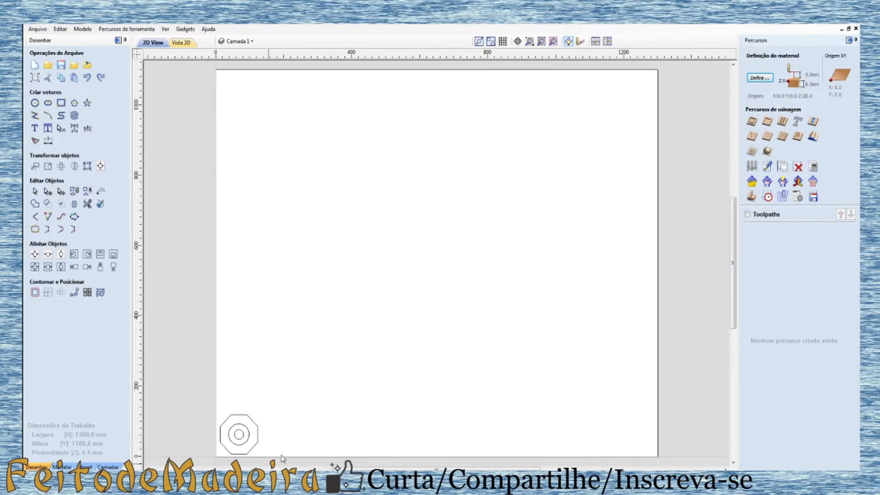
pyautogui.scroll(4, 275, 434)
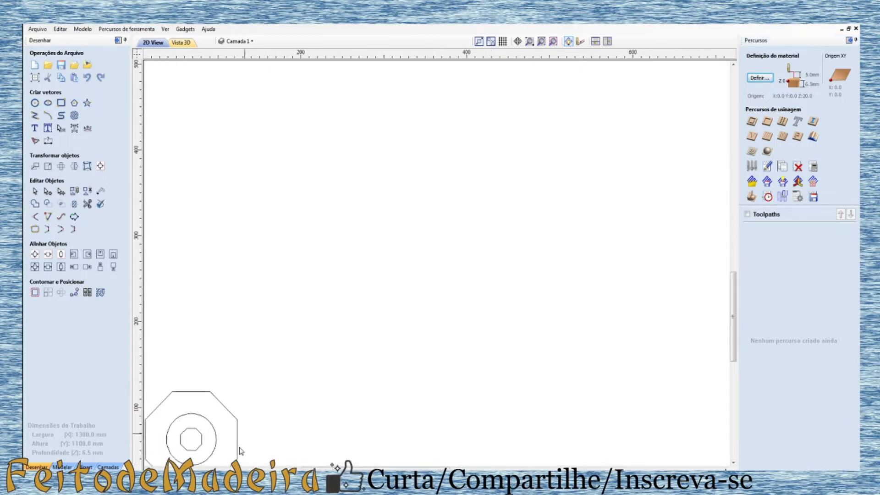
pyautogui.scroll(-2, 373, 305)
pyautogui.scroll(3, 222, 440)
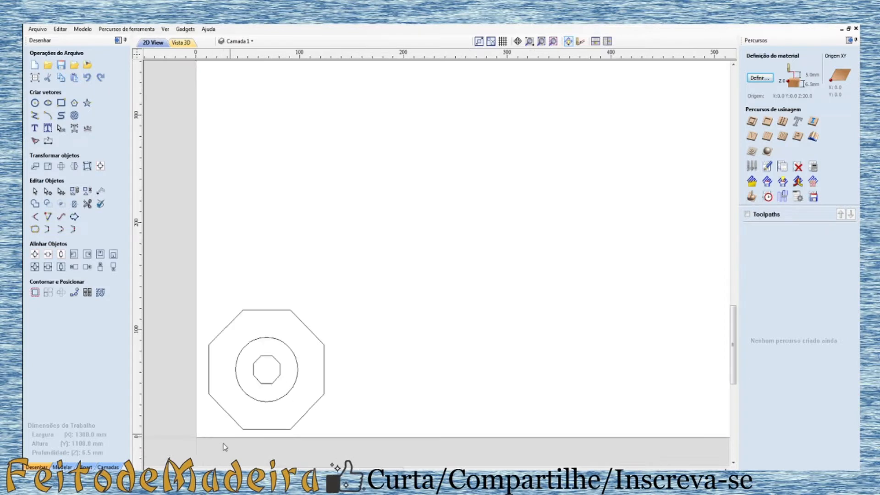
pyautogui.scroll(2, 232, 438)
pyautogui.scroll(3, 300, 385)
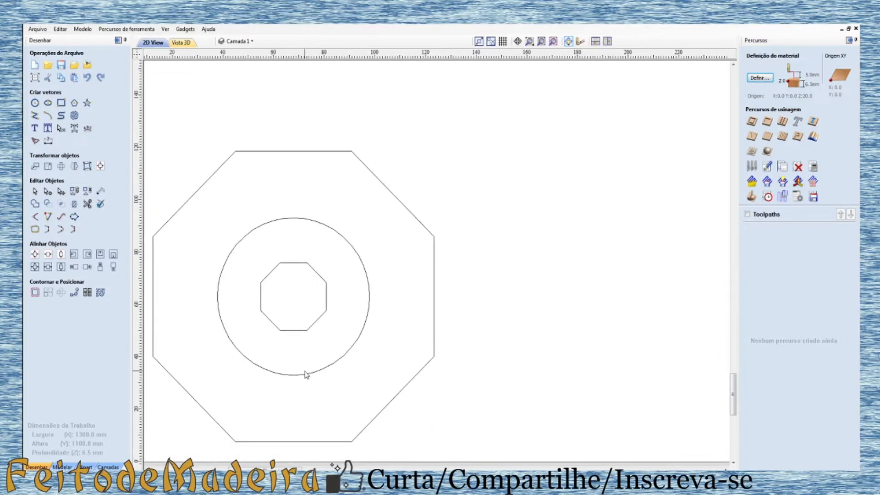
pyautogui.click(319, 322)
pyautogui.click(767, 122)
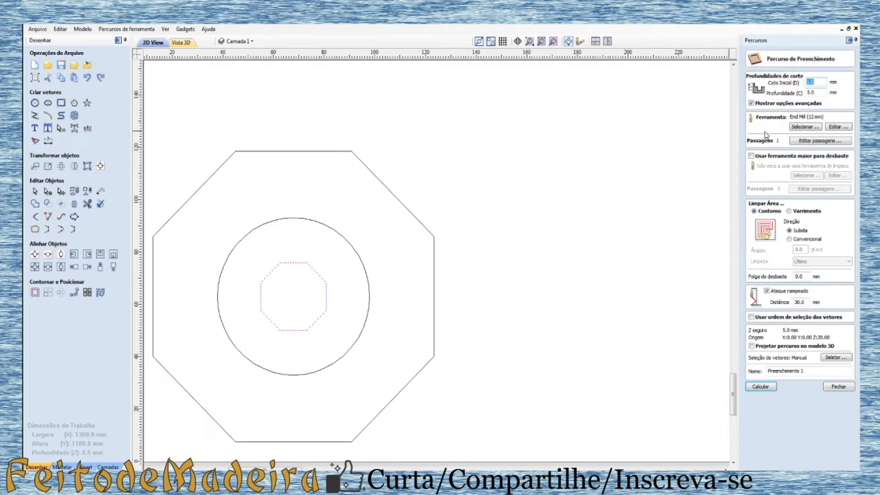
pyautogui.press('Tab')
pyautogui.write('3')
# Assign the metric End Mill (3 mm) to the inner octagon's pocket toolpath and calculate it
pyautogui.click(803, 127)
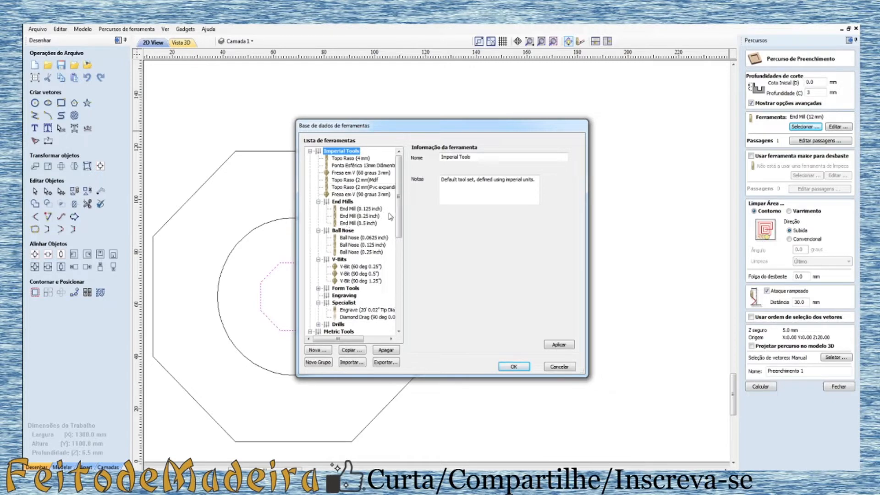
pyautogui.moveTo(398, 220); pyautogui.dragTo(406, 250)
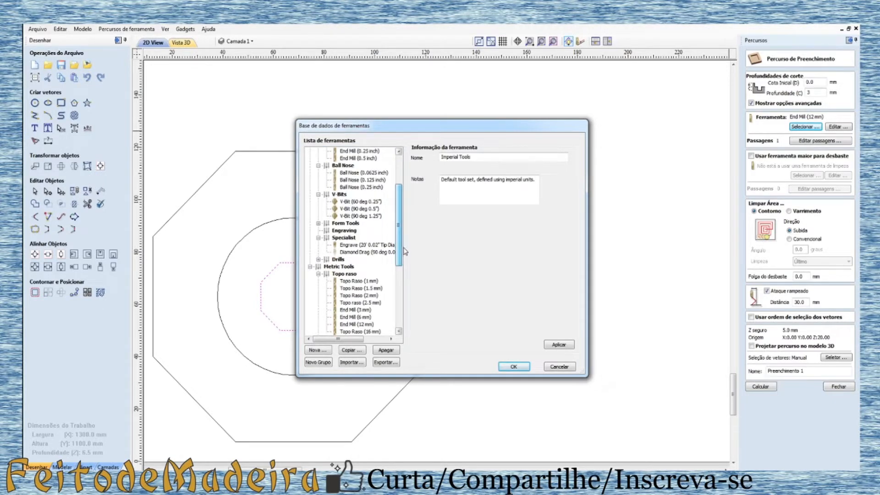
pyautogui.click(357, 310)
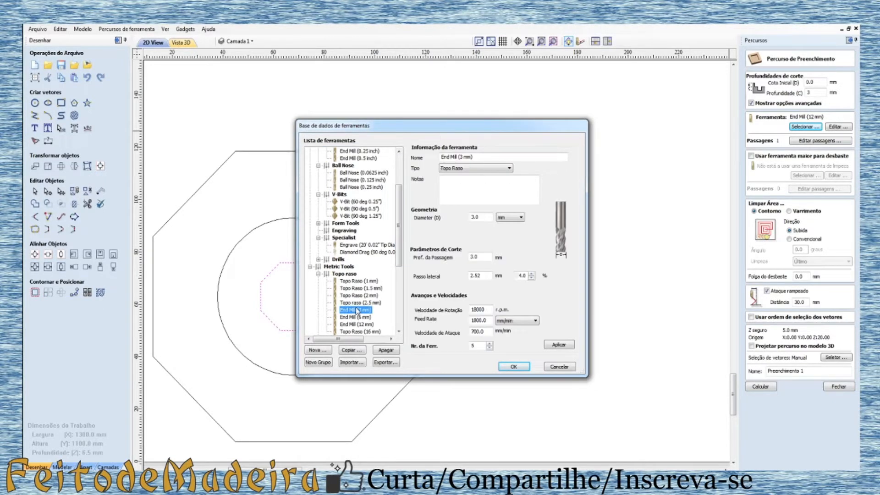
pyautogui.click(511, 367)
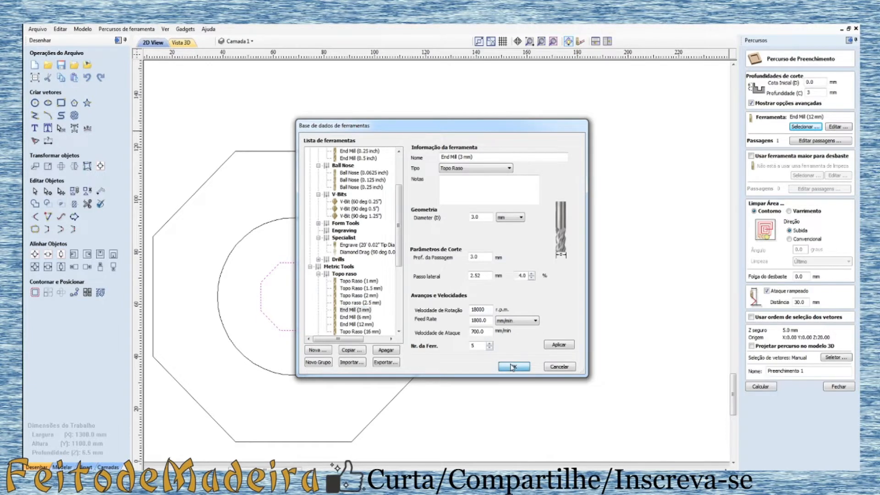
pyautogui.click(767, 387)
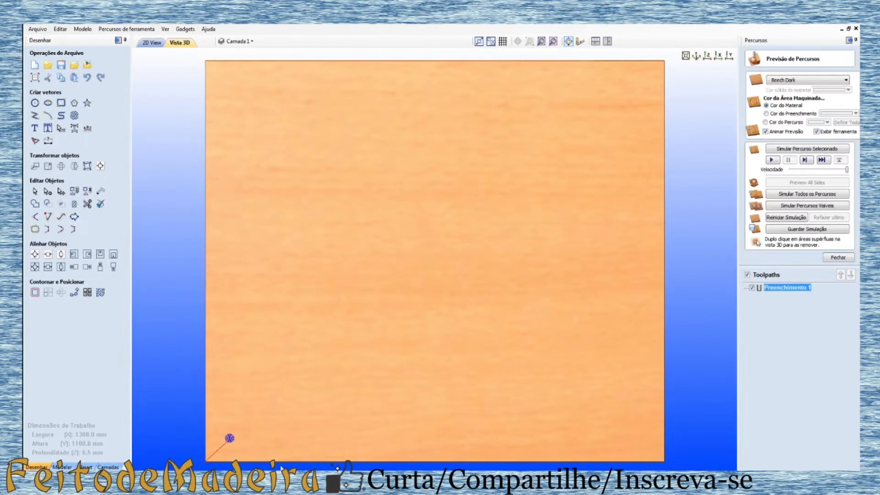
# Examine the calculated pocket toolpath of the inner octagon in the 3D preview
pyautogui.scroll(1, 258, 387)
pyautogui.scroll(-3, 408, 225)
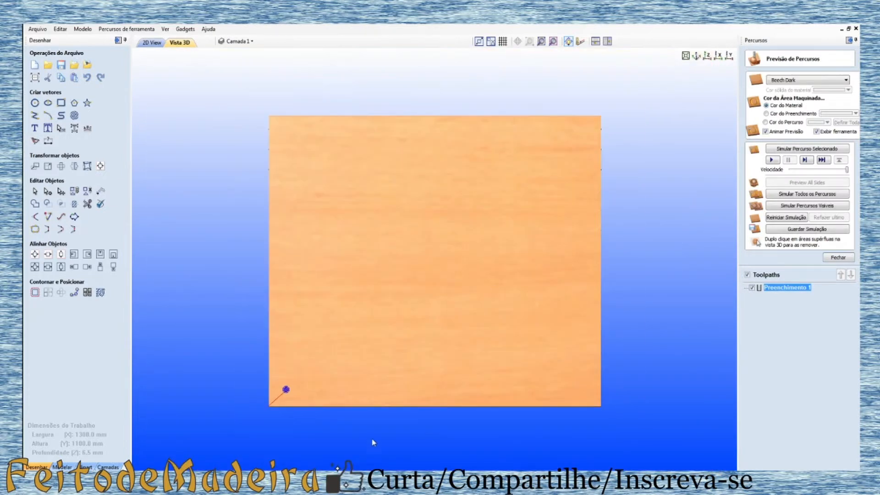
pyautogui.scroll(1, 374, 442)
pyautogui.scroll(-1, 347, 360)
pyautogui.scroll(1, 316, 412)
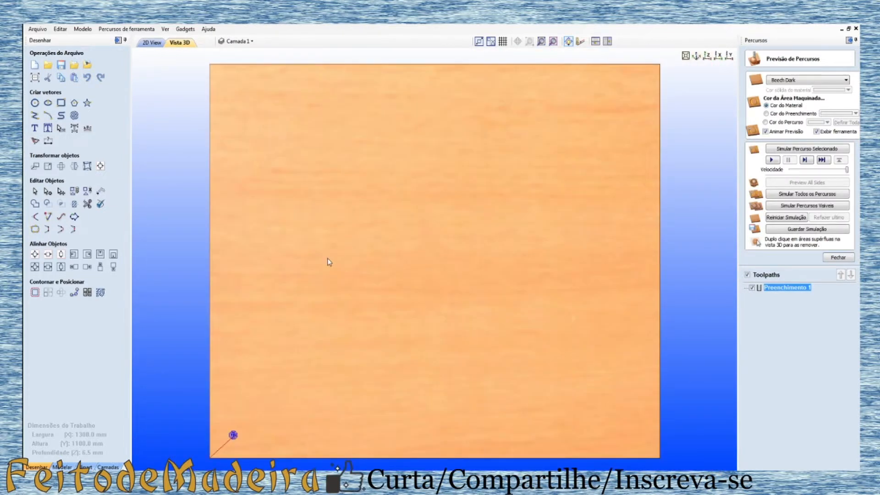
pyautogui.click(552, 42)
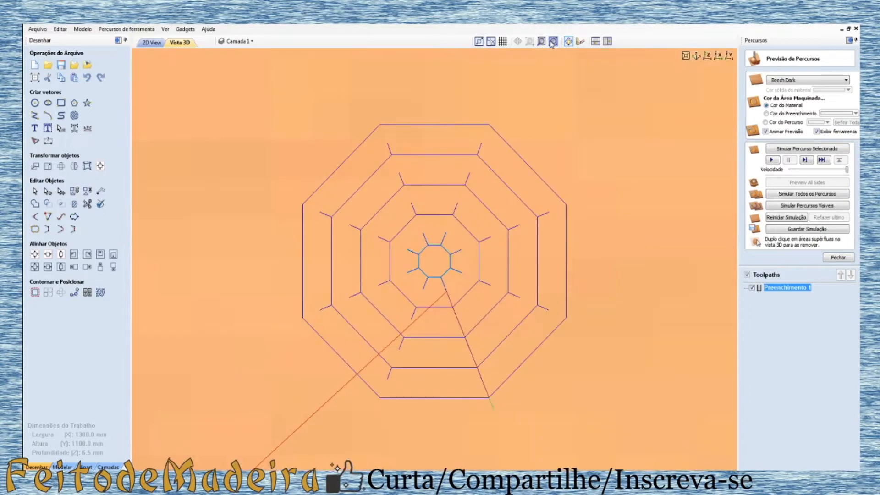
pyautogui.scroll(-1, 559, 171)
pyautogui.scroll(1, 539, 237)
pyautogui.scroll(-2, 538, 237)
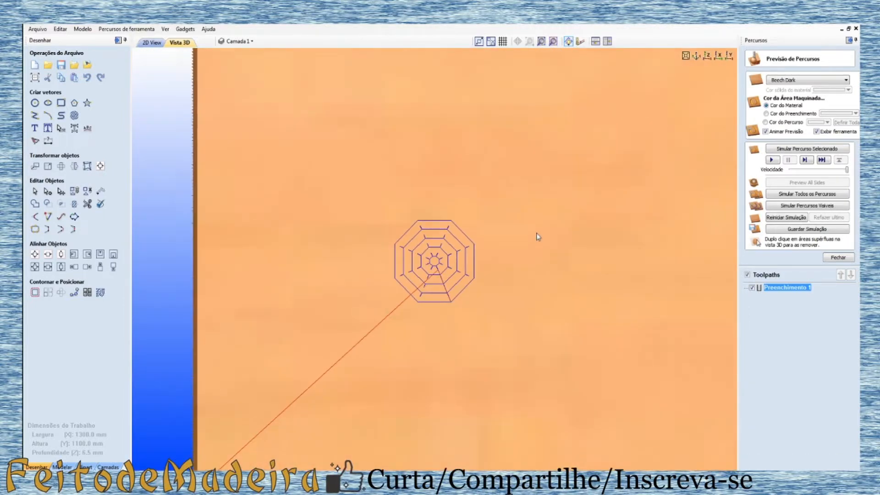
# Start a 2D profile toolpath for the middle circle in the 2D view, machining on the vector
pyautogui.click(151, 42)
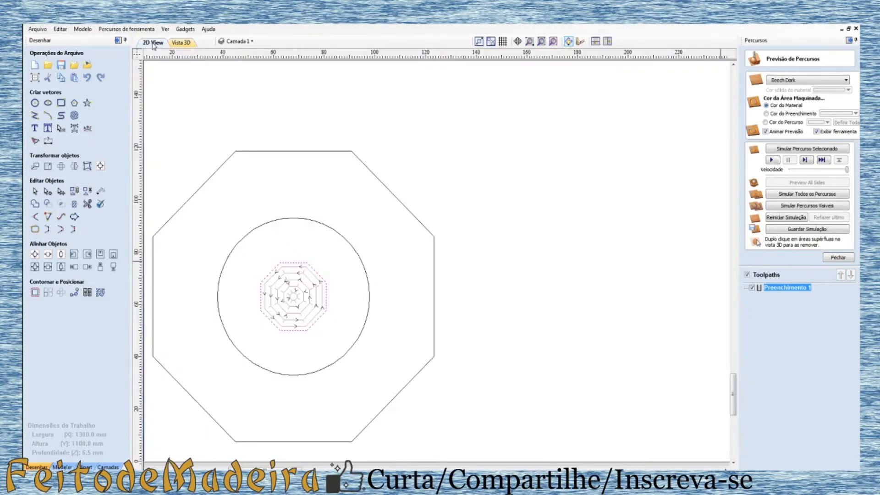
pyautogui.click(323, 224)
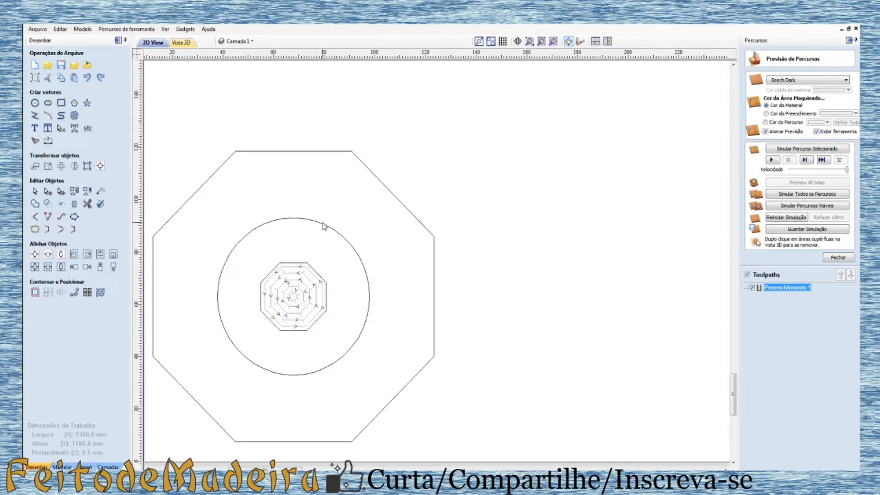
pyautogui.click(324, 226)
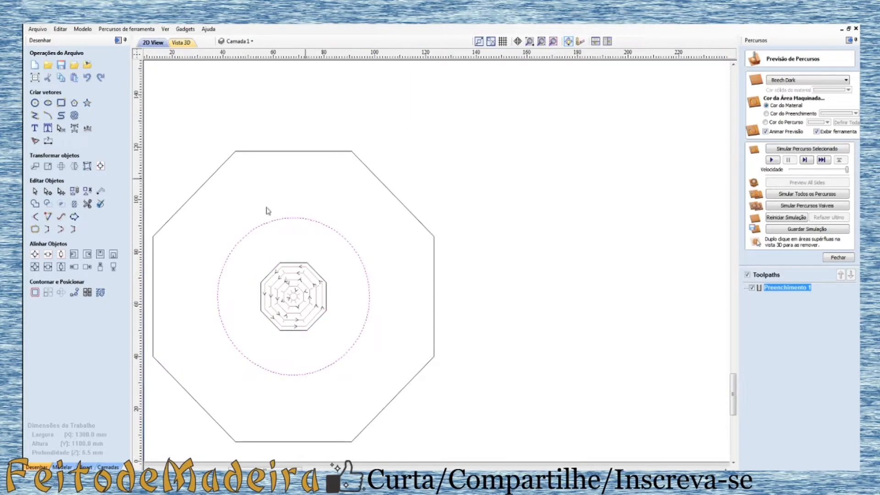
pyautogui.click(838, 258)
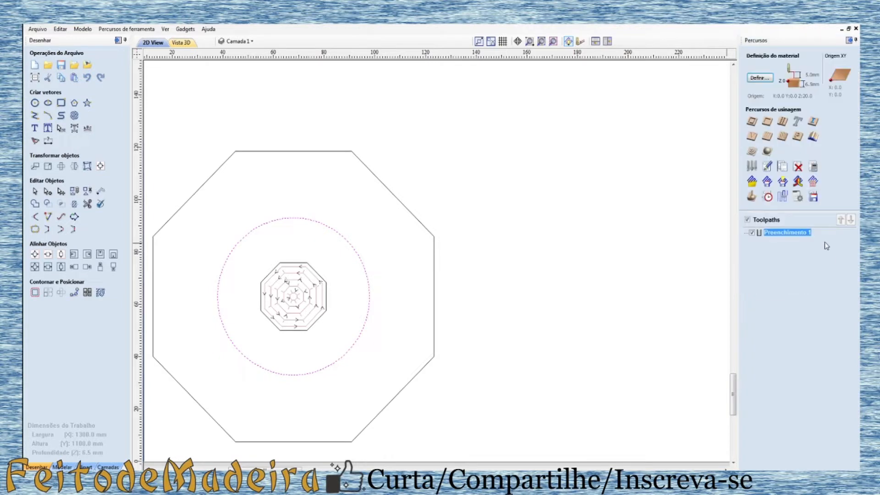
pyautogui.click(752, 136)
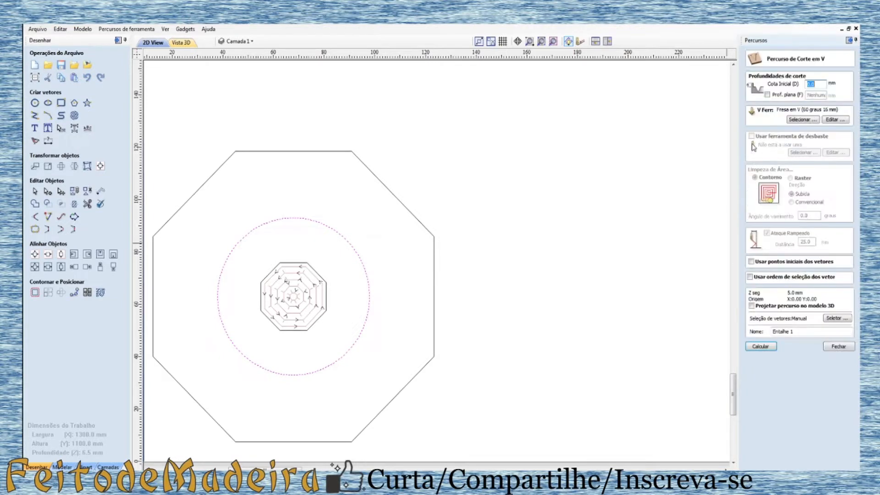
pyautogui.click(843, 348)
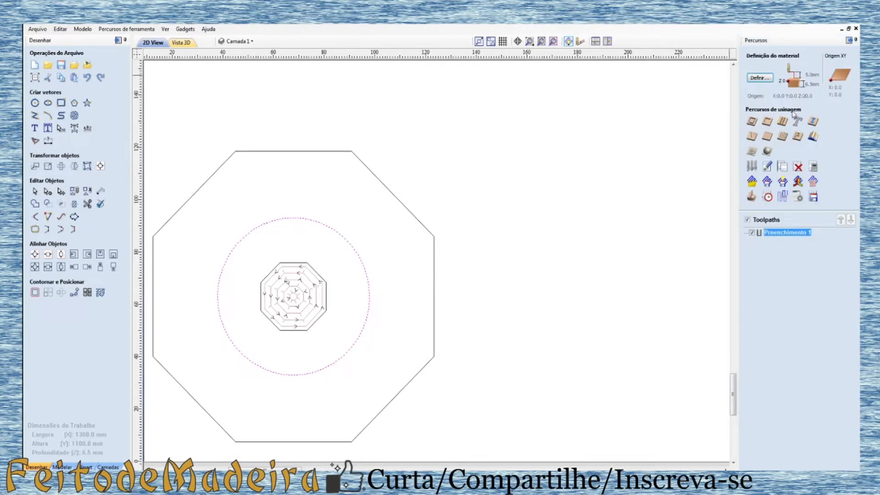
pyautogui.click(753, 122)
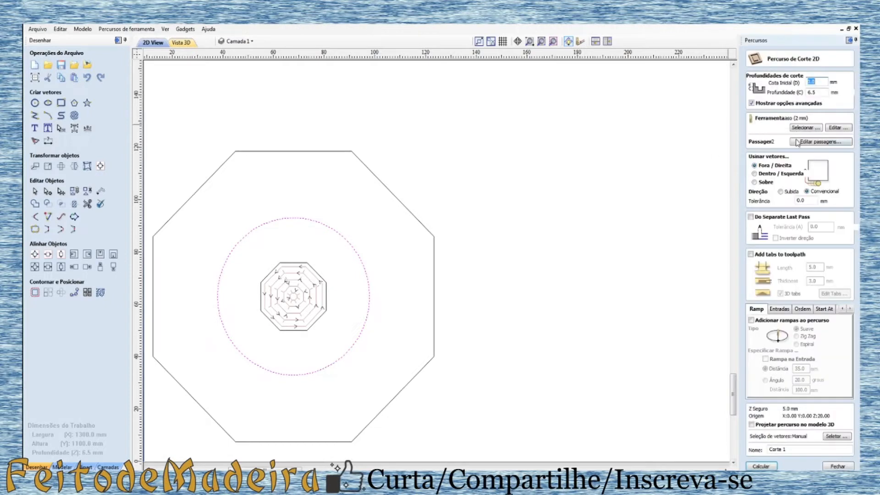
pyautogui.click(755, 183)
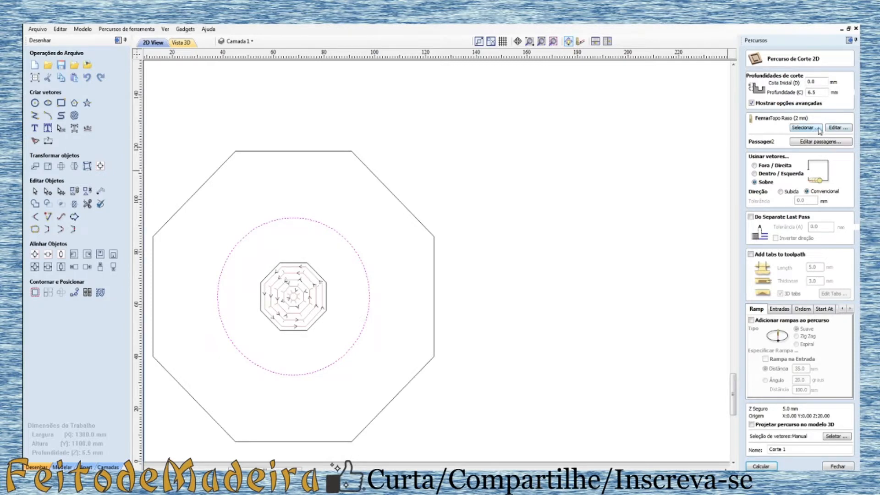
# Assign the metric V-Bit (60 deg 10 mm) to the circle's profile toolpath, set the cut depth to 2 mm and calculate it
pyautogui.click(810, 129)
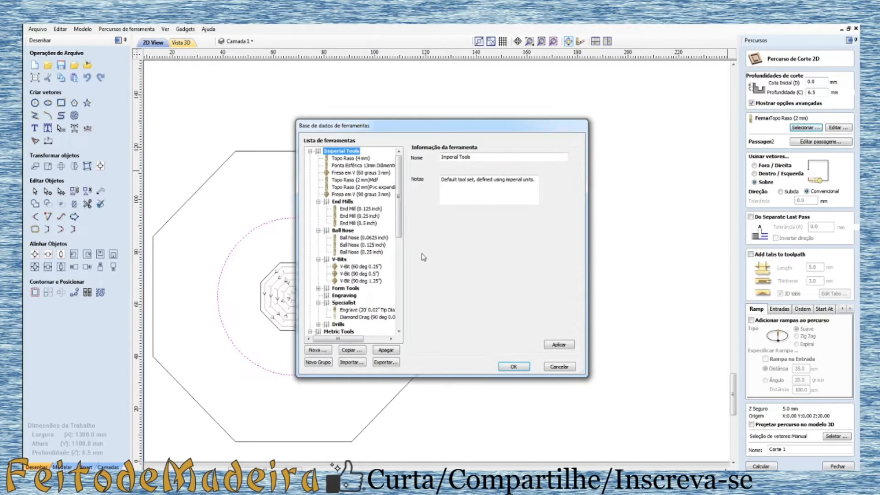
pyautogui.scroll(-7, 399, 237)
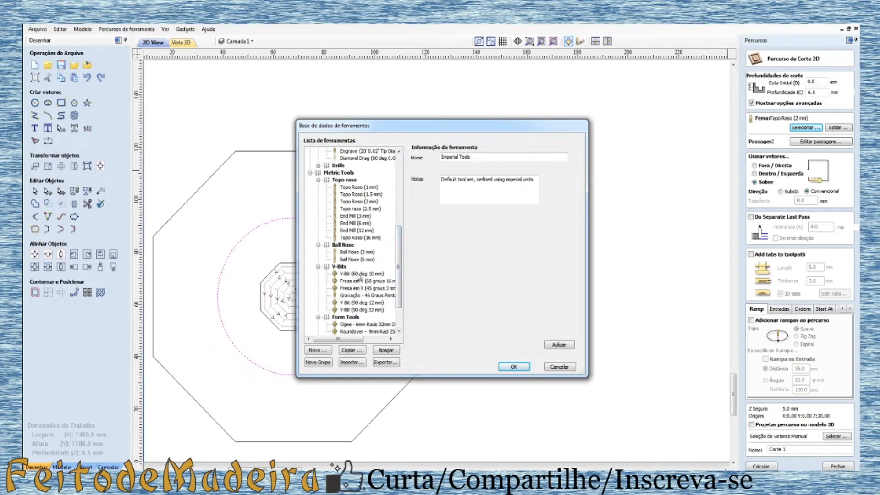
pyautogui.click(359, 274)
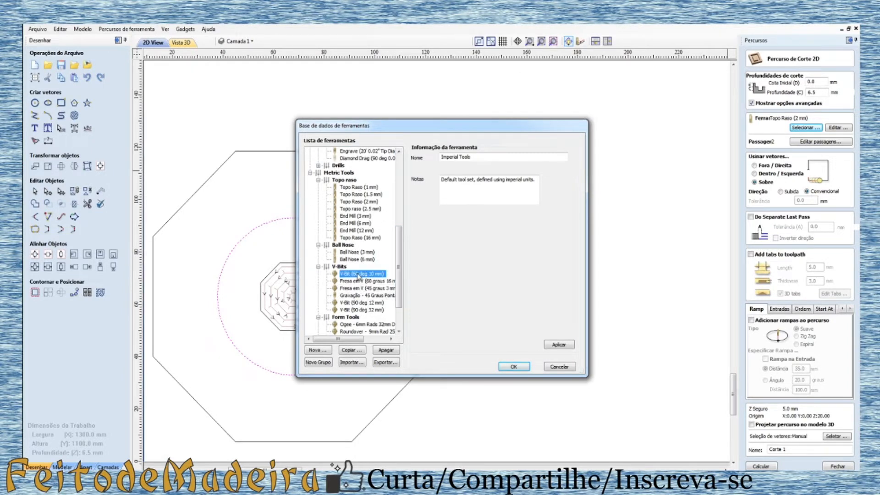
pyautogui.click(513, 368)
pyautogui.doubleClick(813, 93)
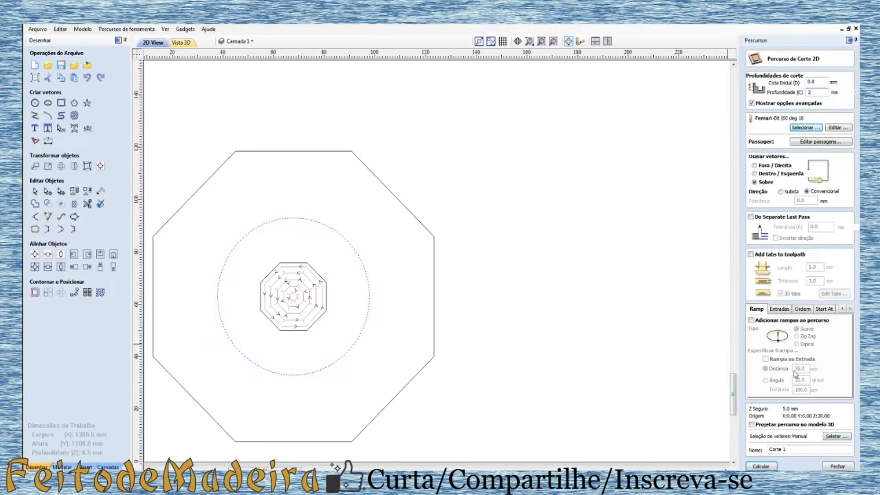
pyautogui.click(763, 466)
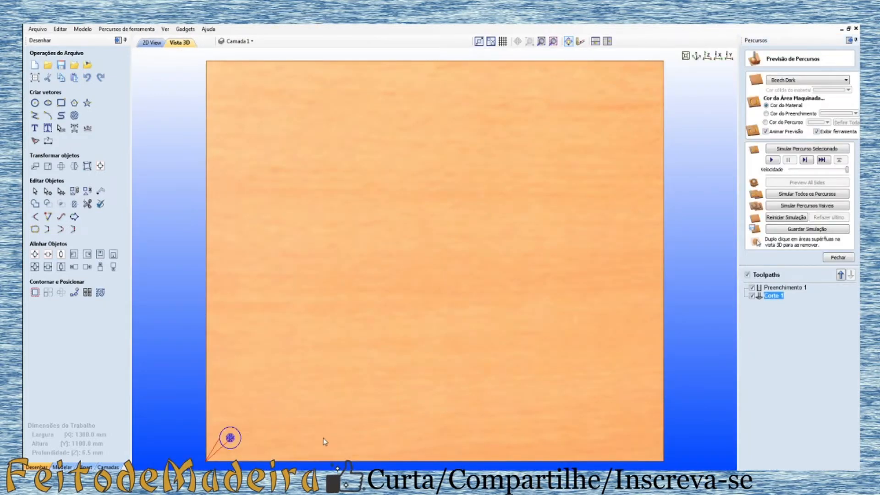
pyautogui.moveTo(323, 438); pyautogui.dragTo(473, 276)
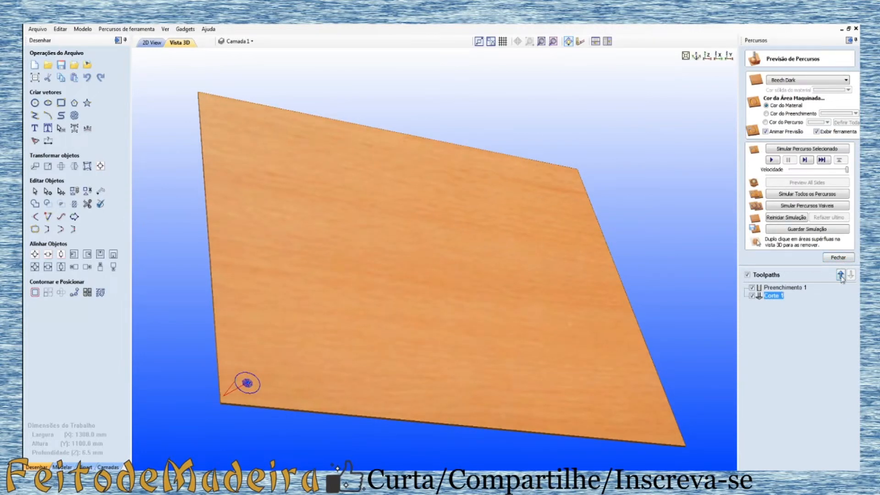
pyautogui.click(838, 258)
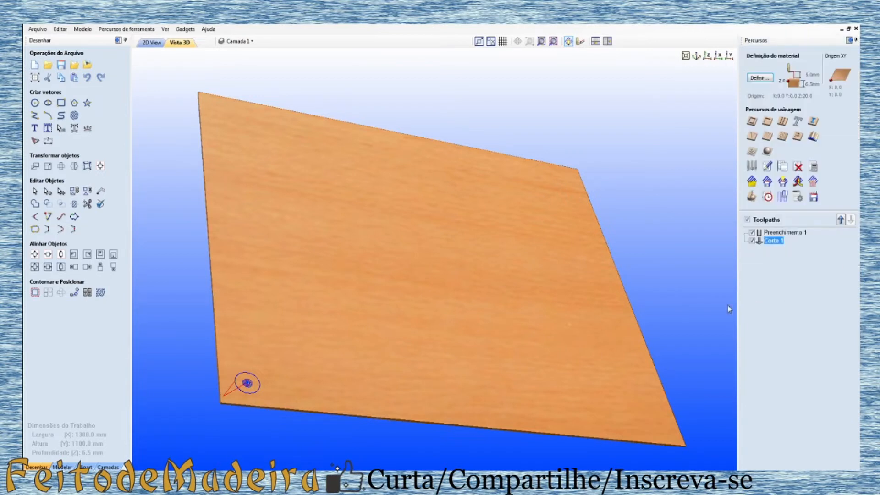
# Start a 2D profile toolpath for the large outer octagon in the 2D view, machining outside the vector
pyautogui.click(151, 42)
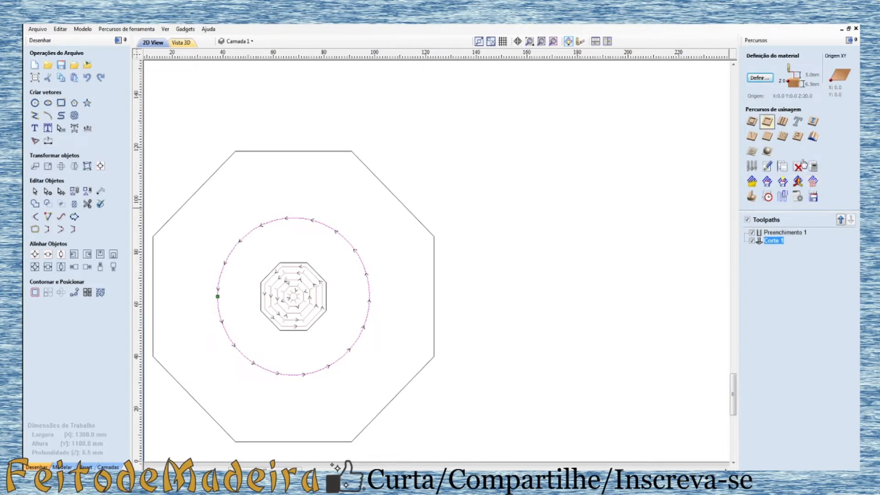
pyautogui.click(750, 122)
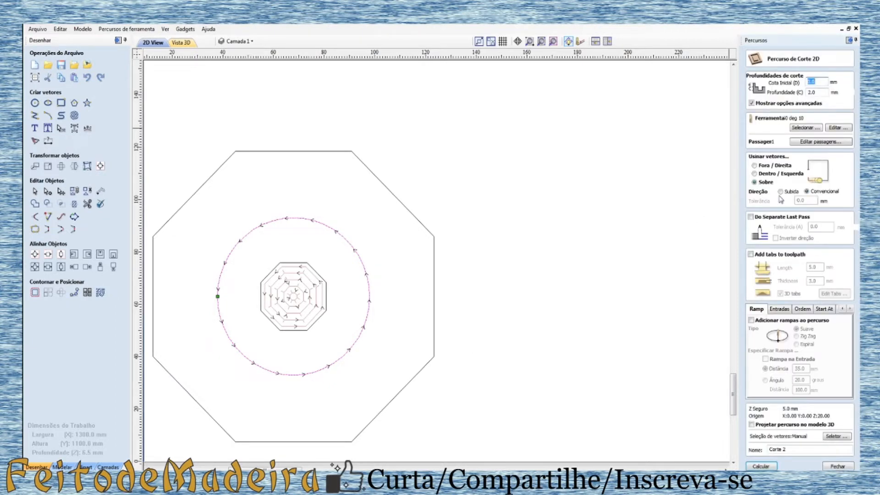
pyautogui.click(362, 163)
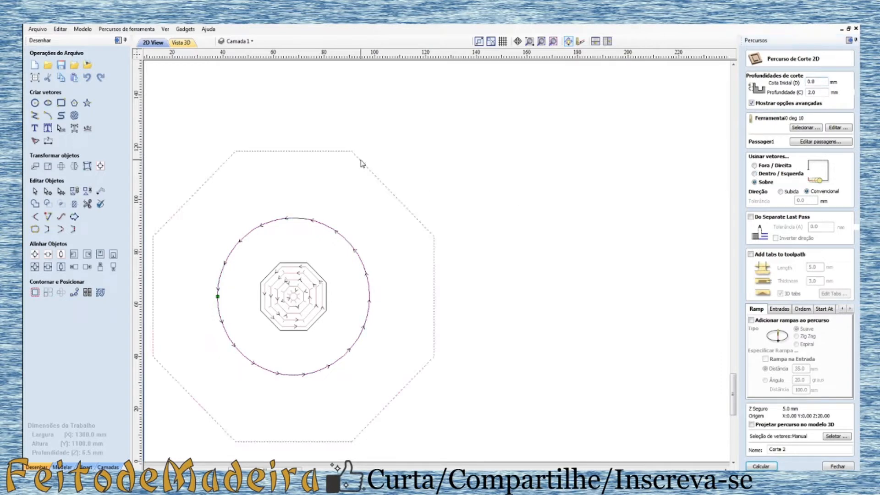
pyautogui.click(754, 166)
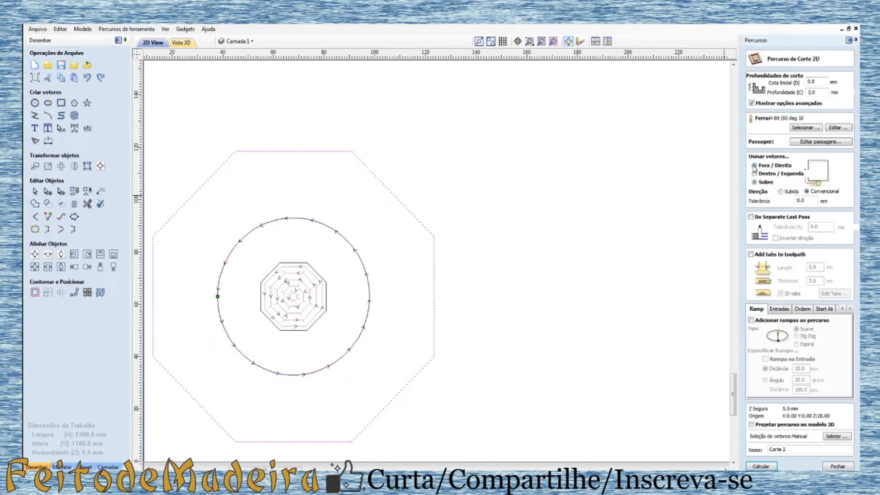
# Assign the metric Topo Raso (2 mm) tool to the outer octagon's profile toolpath and calculate it
pyautogui.click(791, 128)
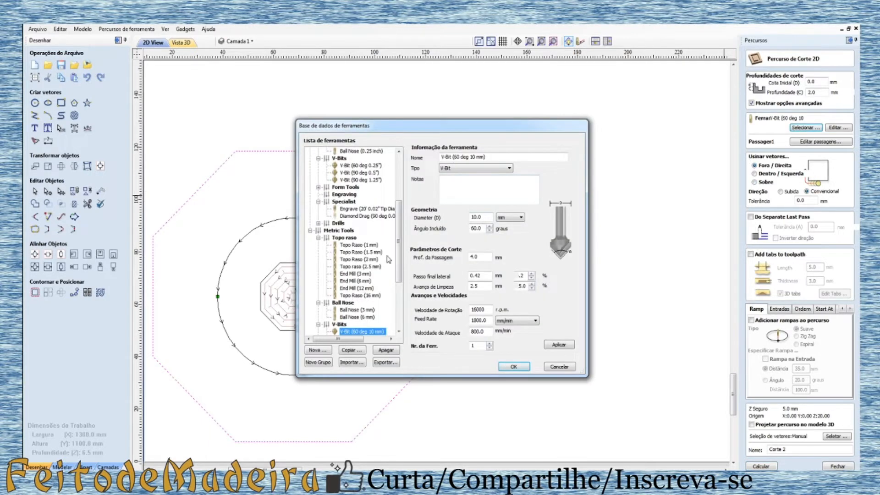
pyautogui.scroll(1, 401, 258)
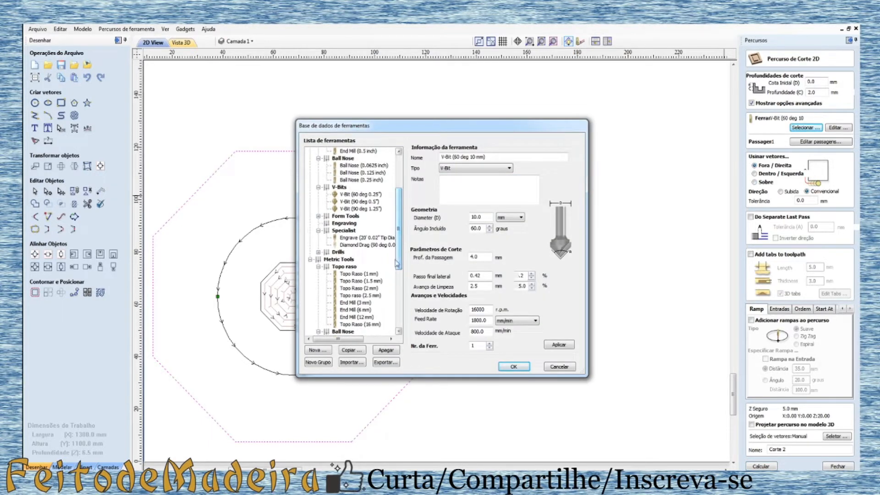
pyautogui.click(365, 289)
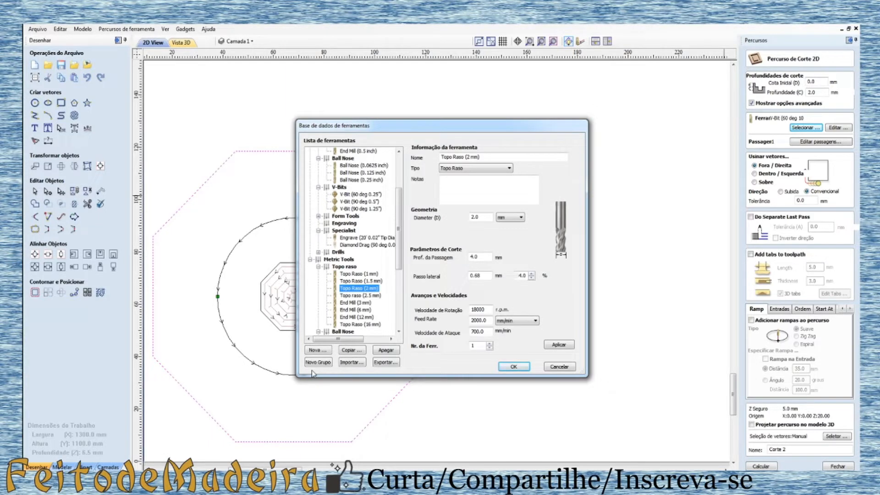
pyautogui.click(514, 367)
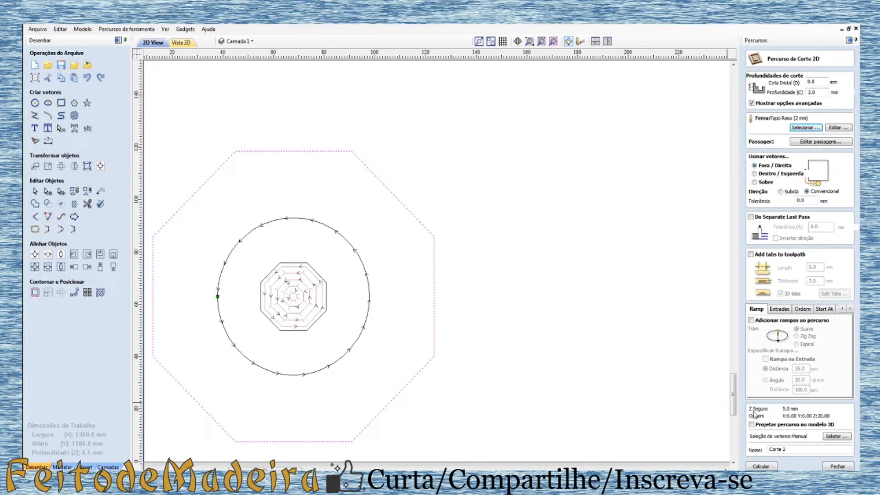
pyautogui.click(750, 468)
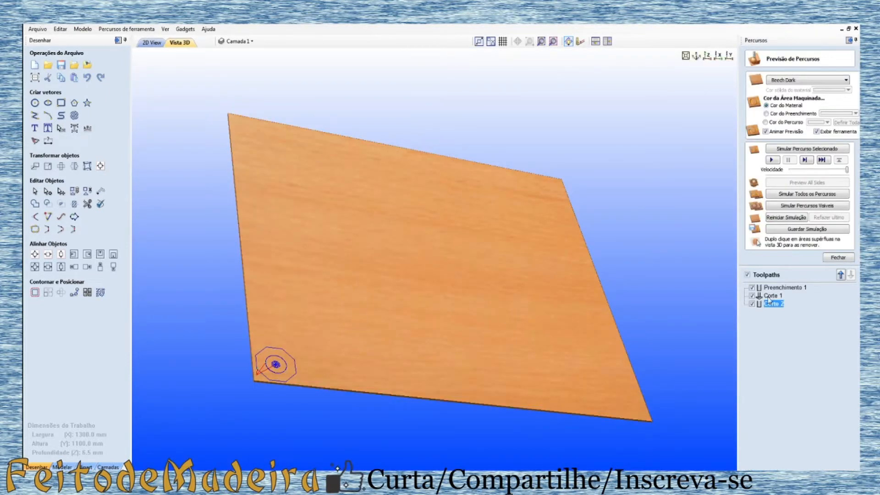
pyautogui.click(839, 259)
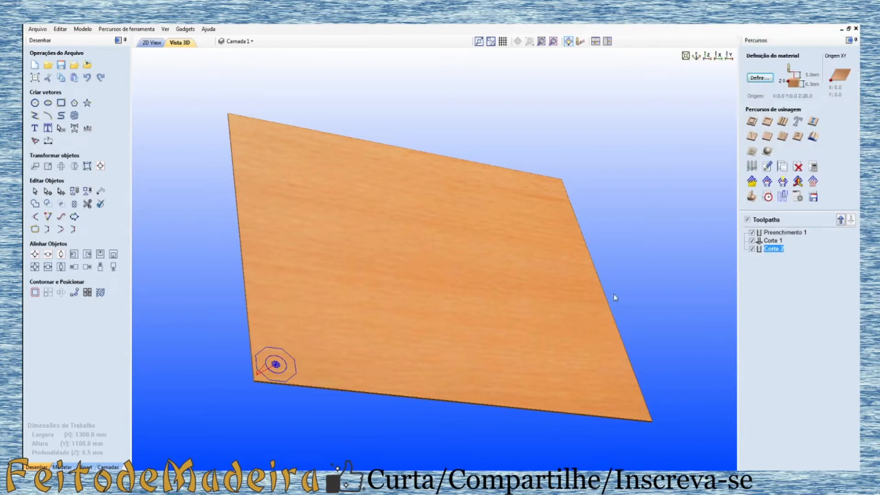
# Create an array copy of all three toolpaths with 3 rows, 2 columns and 8 mm gaps in X and Y
pyautogui.moveTo(290, 312)
pyautogui.mouseDown()
pyautogui.moveTo(281, 341)
pyautogui.moveTo(271, 342)
pyautogui.moveTo(384, 339)
pyautogui.mouseUp()
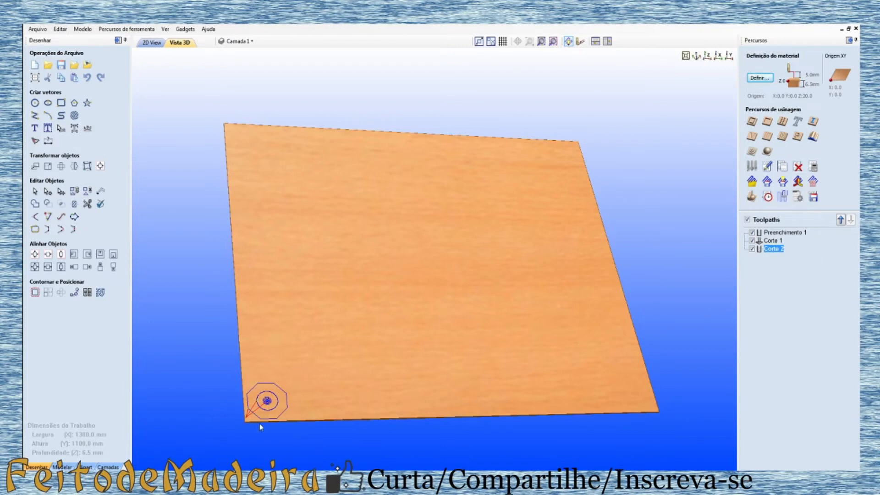
pyautogui.moveTo(265, 421); pyautogui.dragTo(237, 428)
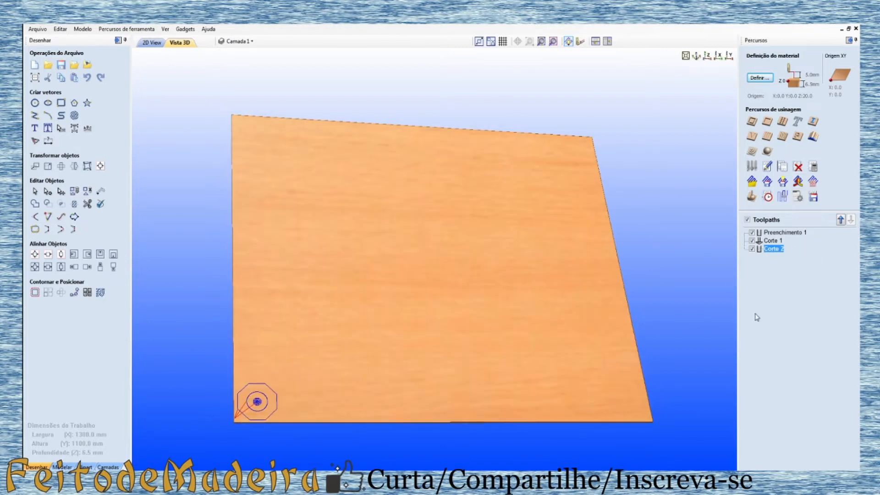
pyautogui.click(813, 181)
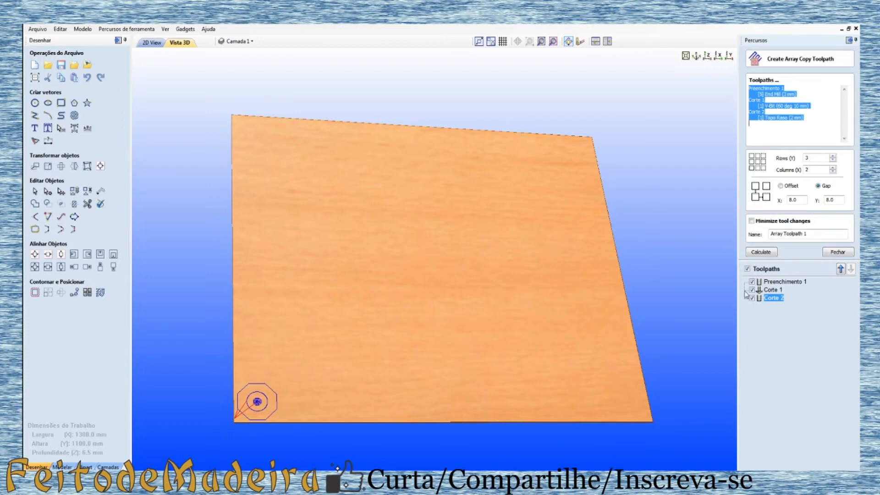
pyautogui.click(761, 253)
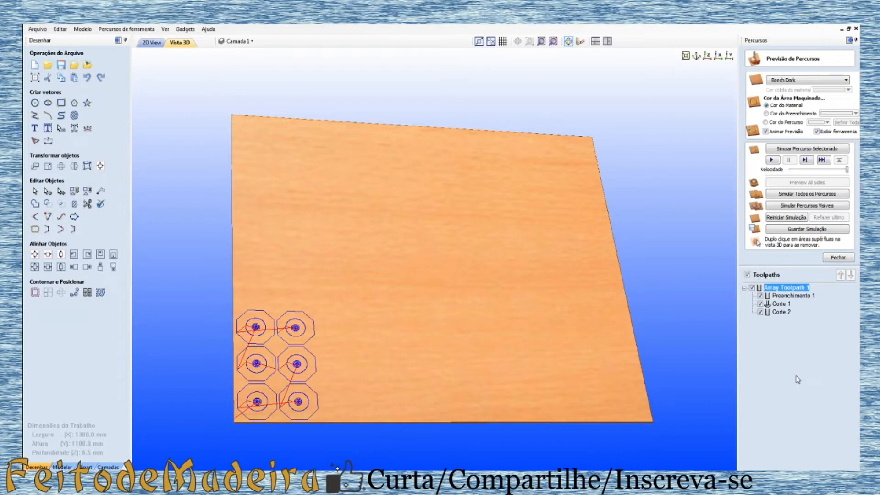
# Check the arrayed toolpaths in the 2D view, then delete the array toolpath while keeping the original toolpaths
pyautogui.click(146, 42)
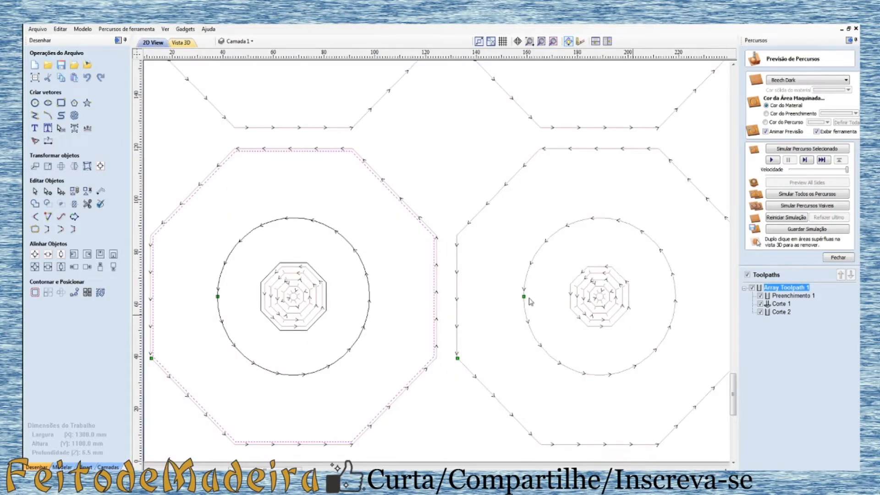
pyautogui.scroll(-3, 706, 330)
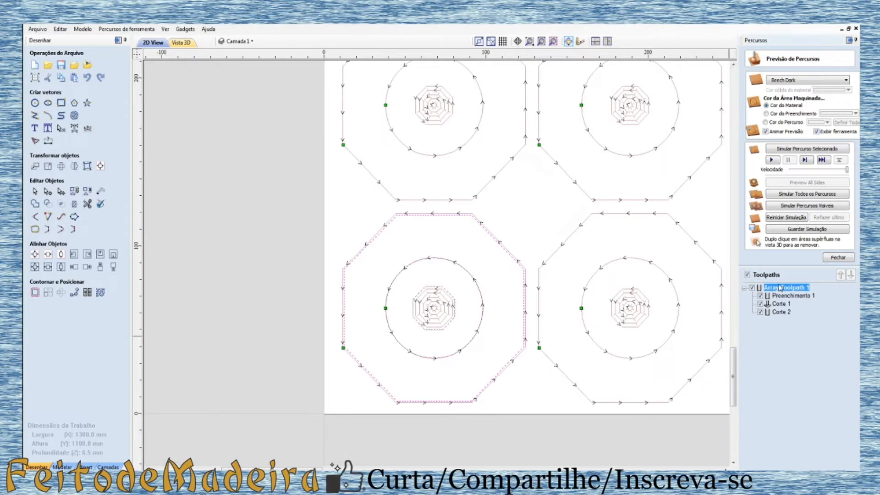
pyautogui.press('Delete')
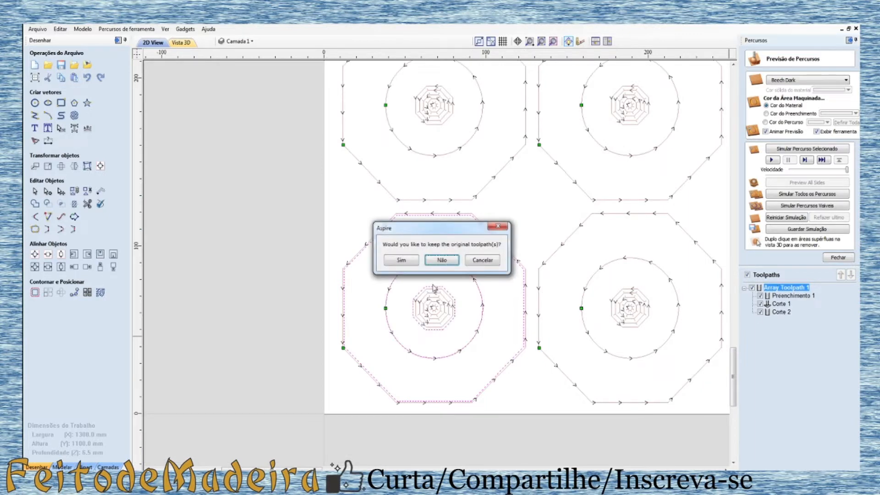
pyautogui.click(406, 264)
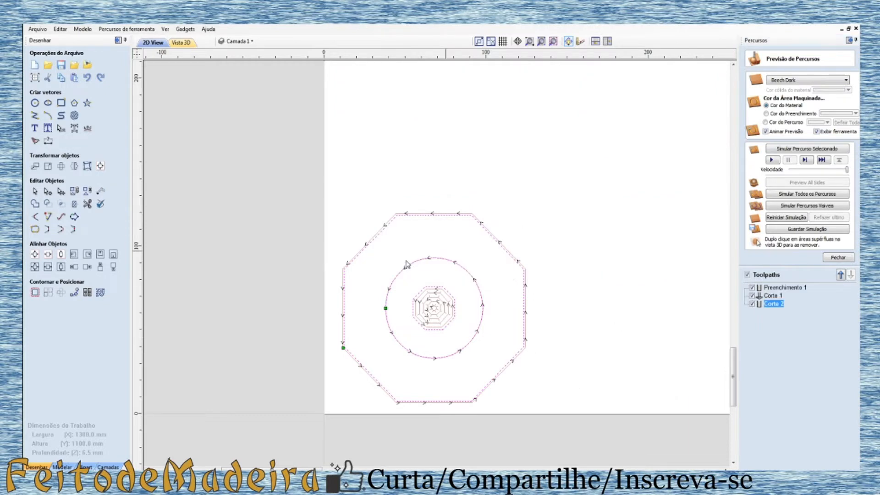
# Toggle the inner pocket and outer profile toolpaths' visibility off and on to see which vectors each one machines
pyautogui.click(781, 288)
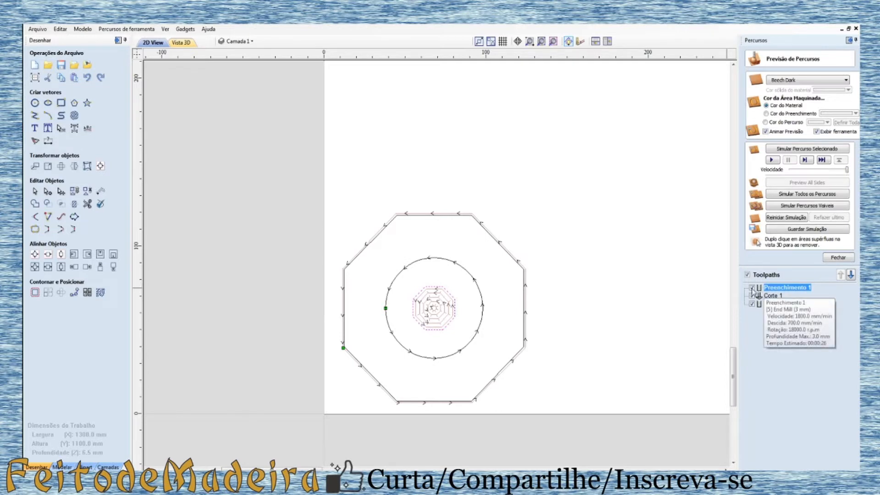
pyautogui.click(753, 288)
pyautogui.click(752, 288)
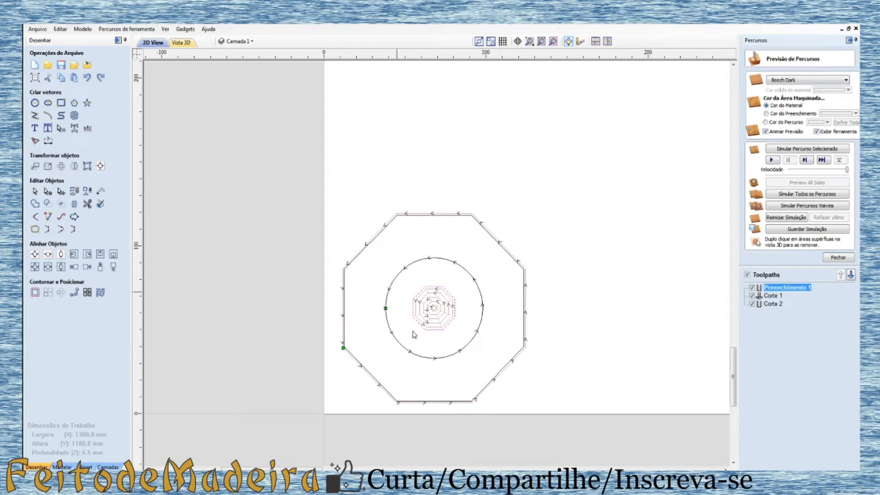
pyautogui.click(752, 305)
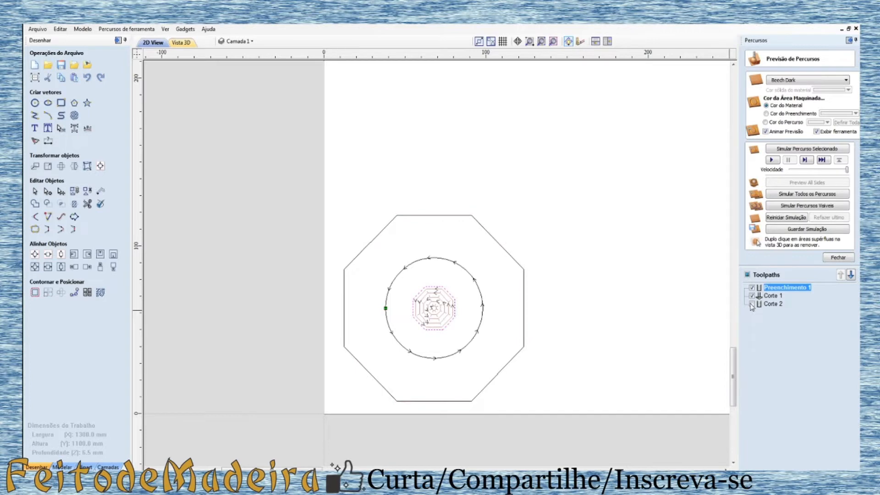
pyautogui.click(752, 304)
# Set the cut depth of the outer octagon's profile toolpath to 6.5 mm and recalculate it
pyautogui.doubleClick(766, 305)
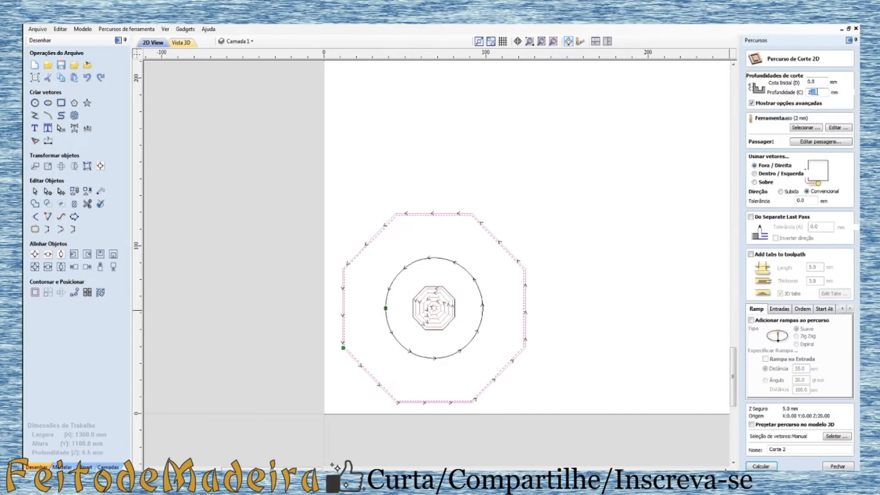
pyautogui.write('6.5')
pyautogui.click(764, 466)
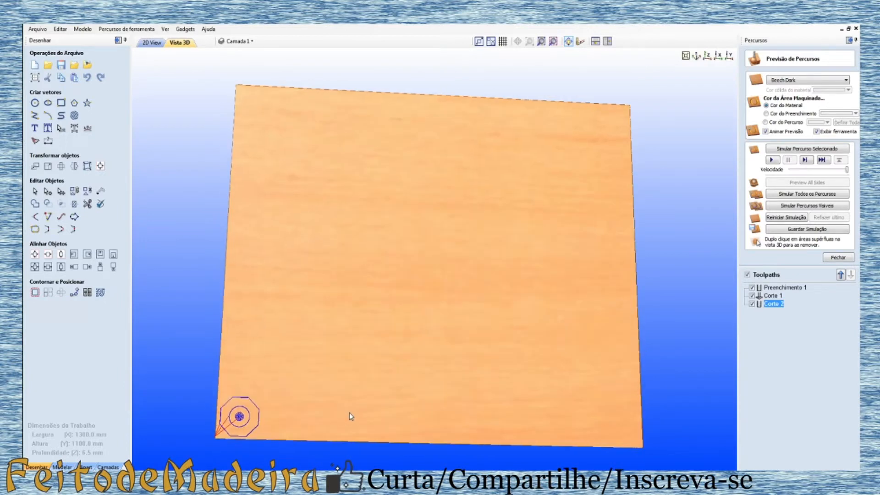
pyautogui.click(837, 260)
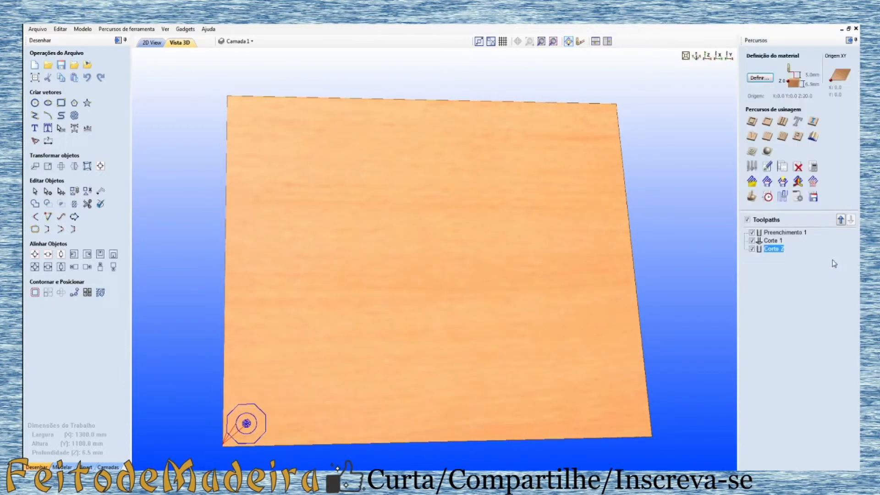
# Create an array copy of only the inner octagon's pocket toolpath with 3 rows, 2 columns and 8 mm gaps
pyautogui.click(813, 182)
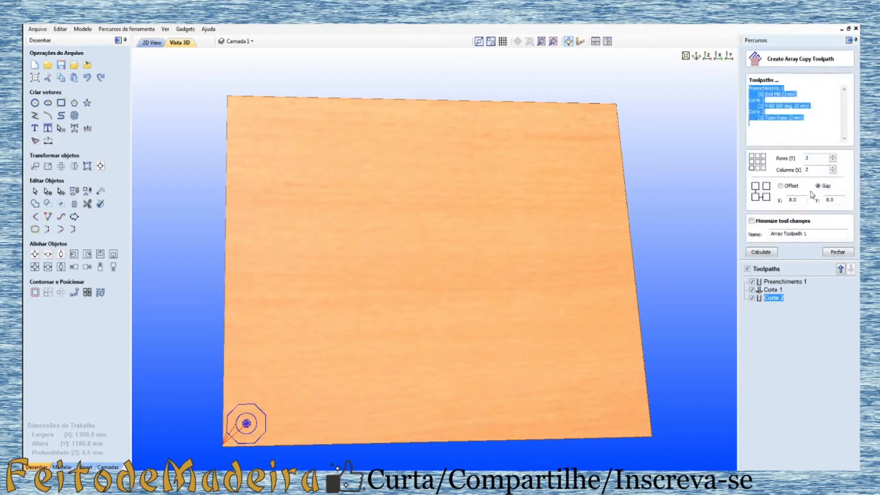
pyautogui.click(751, 290)
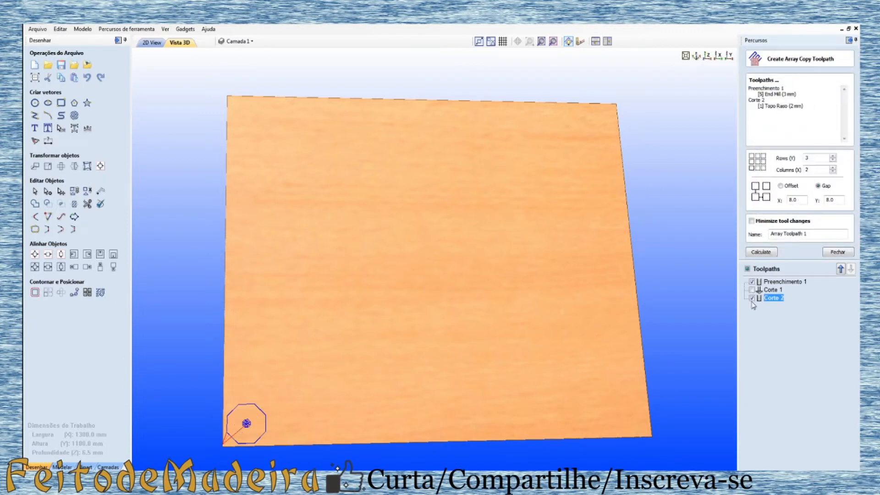
pyautogui.click(752, 298)
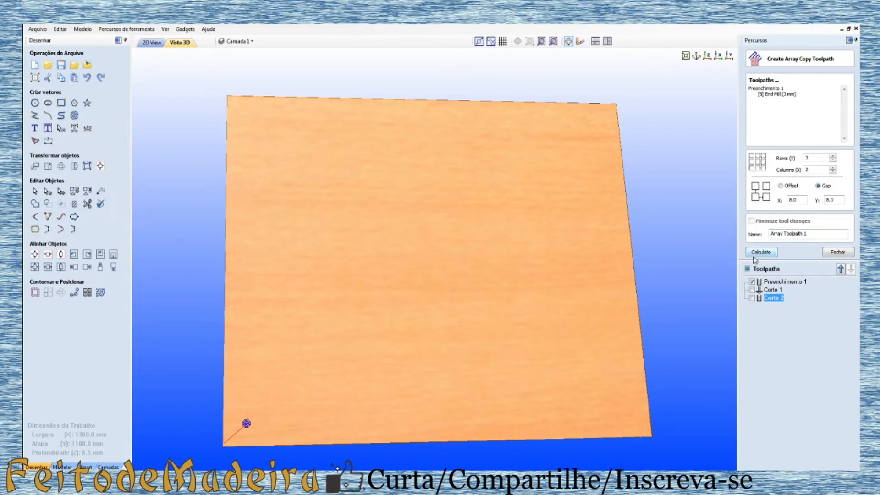
pyautogui.click(765, 252)
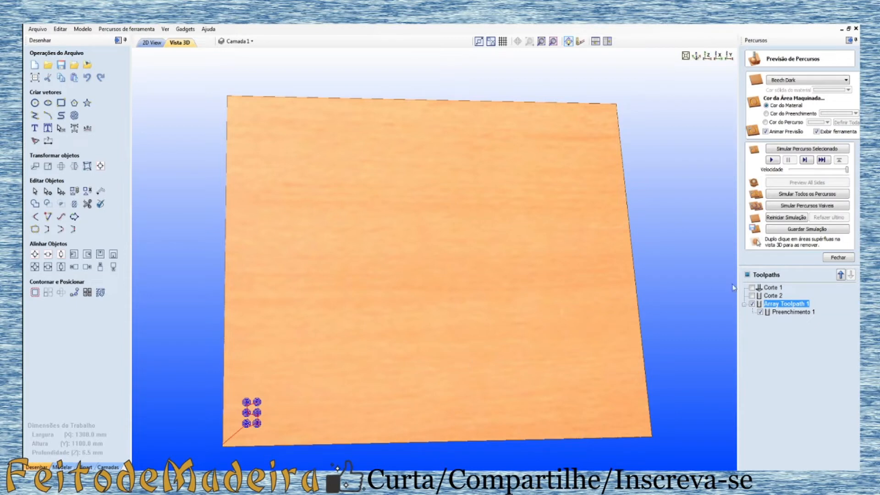
# Delete the array toolpath while keeping the original pocket toolpath of the inner octagon
pyautogui.moveTo(768, 312)
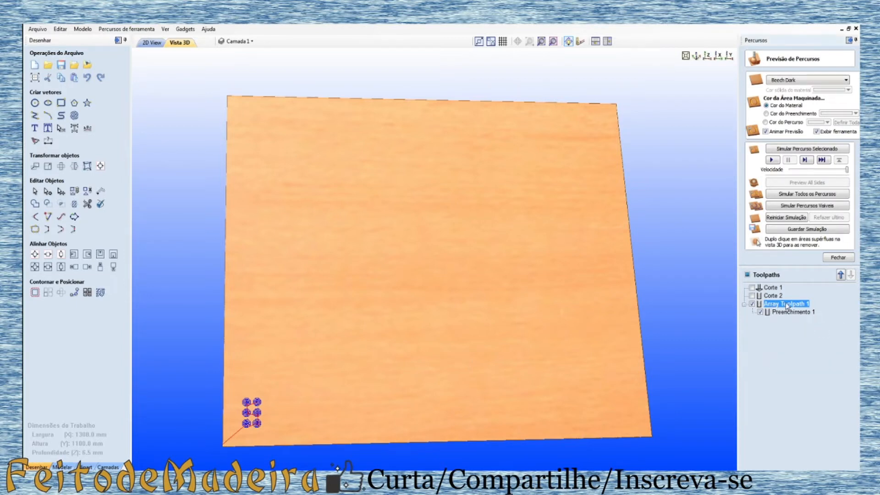
pyautogui.press('Delete')
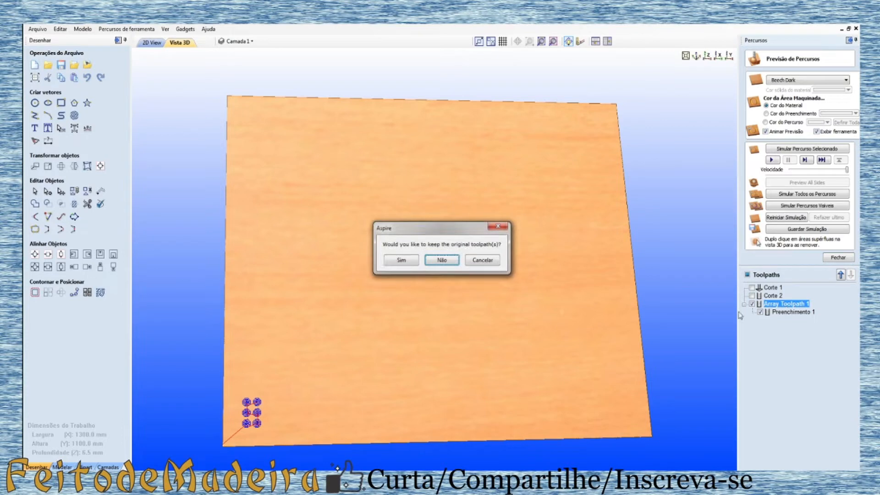
pyautogui.click(403, 260)
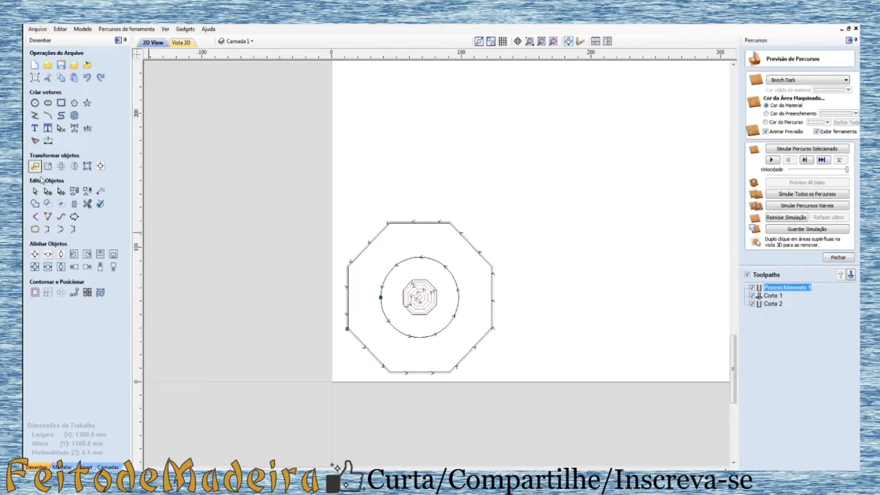
# Draw a 120 mm diameter circle from the octagons' centre through the outer octagon's corners, and hide all toolpaths
pyautogui.click(35, 103)
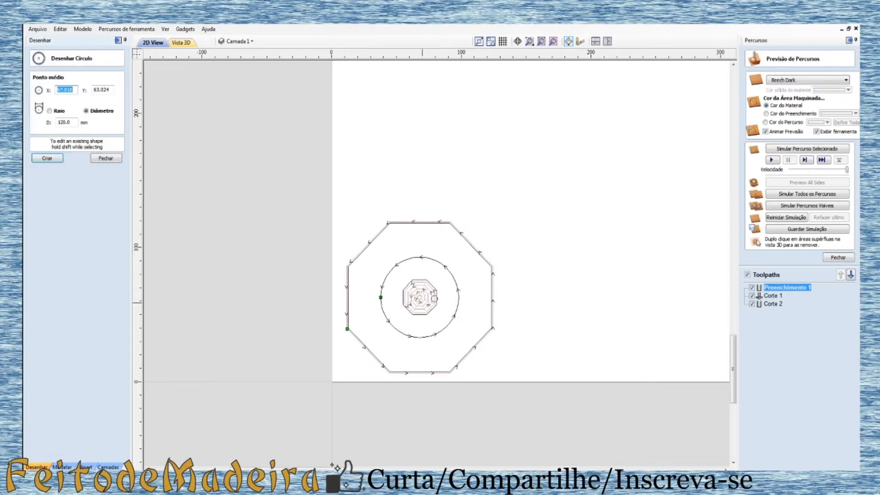
pyautogui.scroll(2, 431, 298)
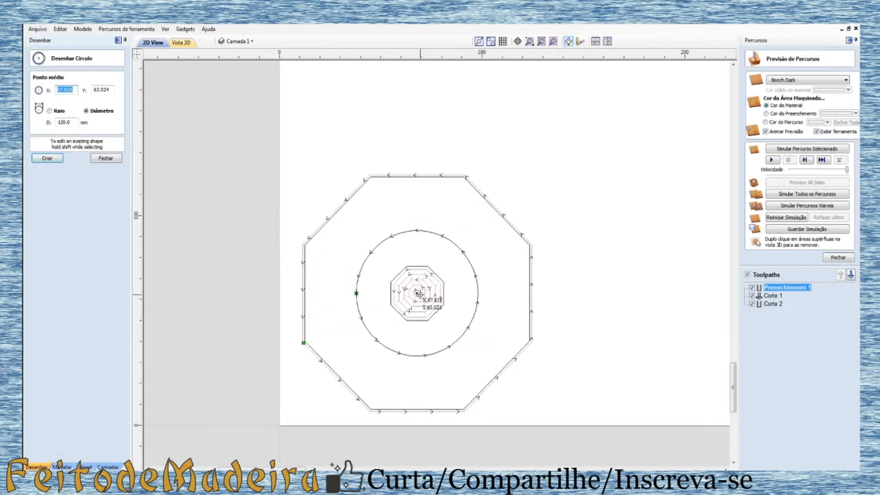
pyautogui.moveTo(444, 261); pyautogui.dragTo(465, 177)
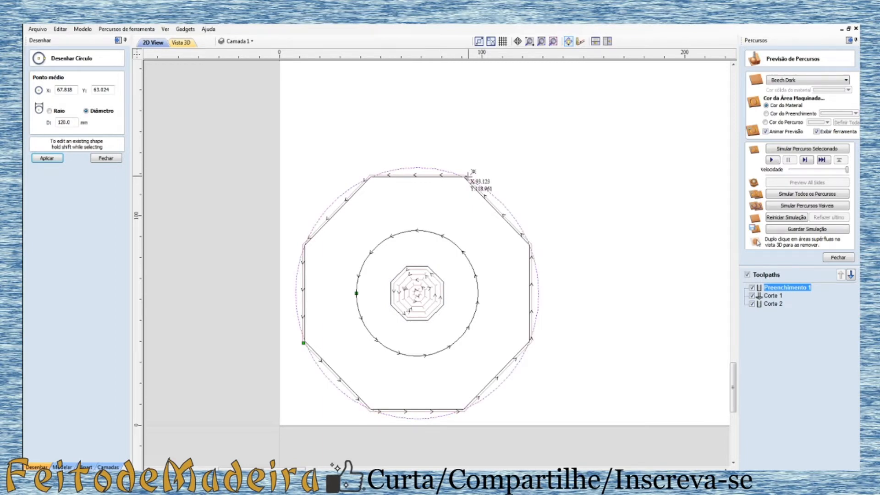
pyautogui.scroll(3, 397, 182)
pyautogui.scroll(2, 320, 178)
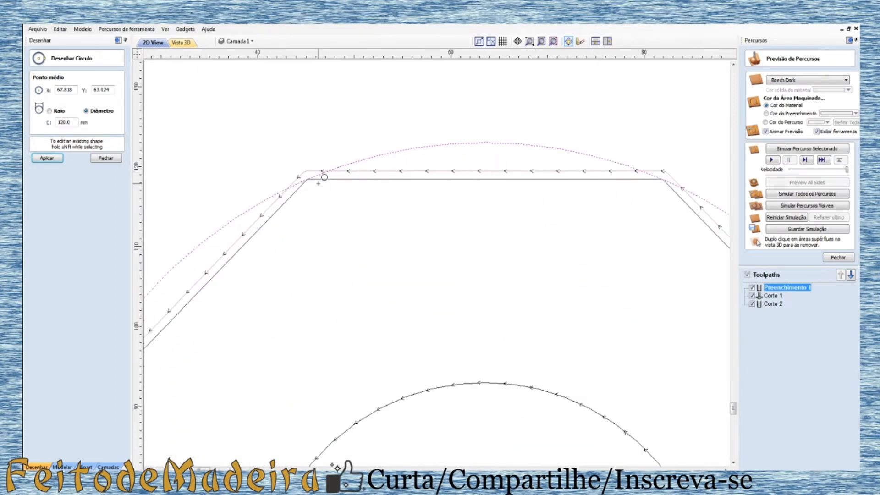
pyautogui.click(748, 275)
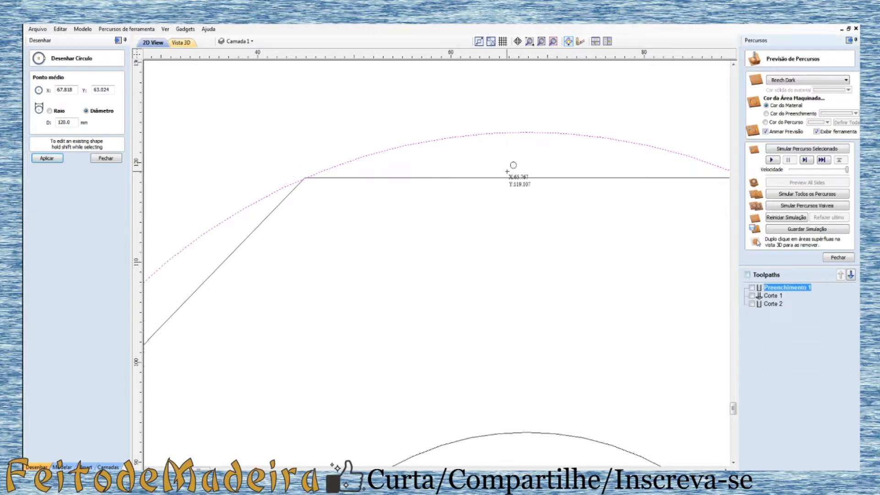
pyautogui.click(110, 161)
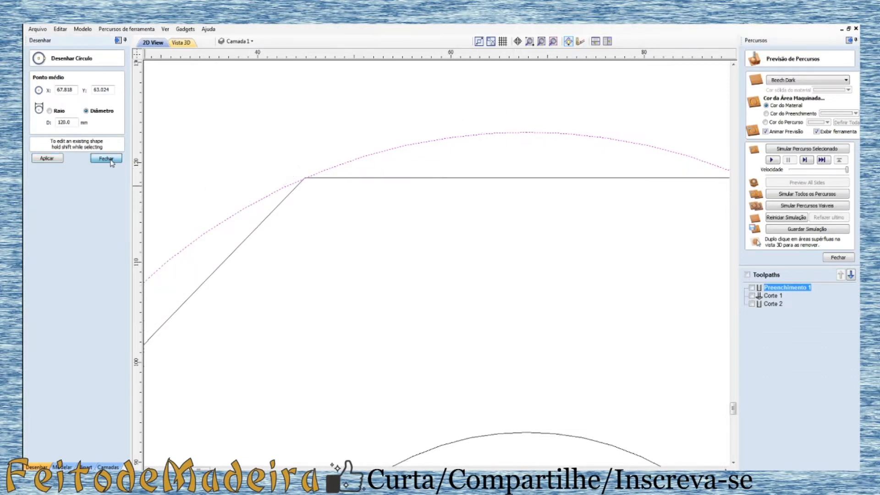
# Examine how the new outer circle encloses the outer octagon, selecting the circle to check its extents
pyautogui.scroll(-3, 342, 193)
pyautogui.scroll(-3, 585, 179)
pyautogui.scroll(-1, 676, 296)
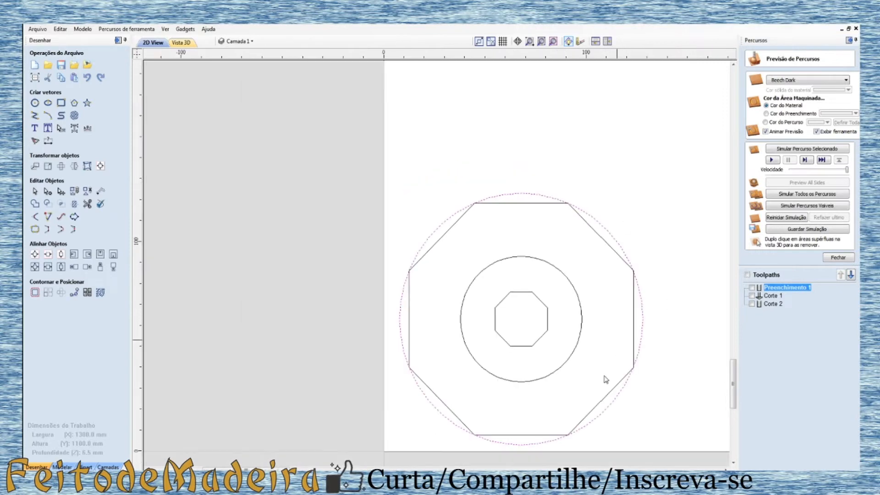
pyautogui.scroll(-2, 647, 299)
pyautogui.scroll(4, 661, 302)
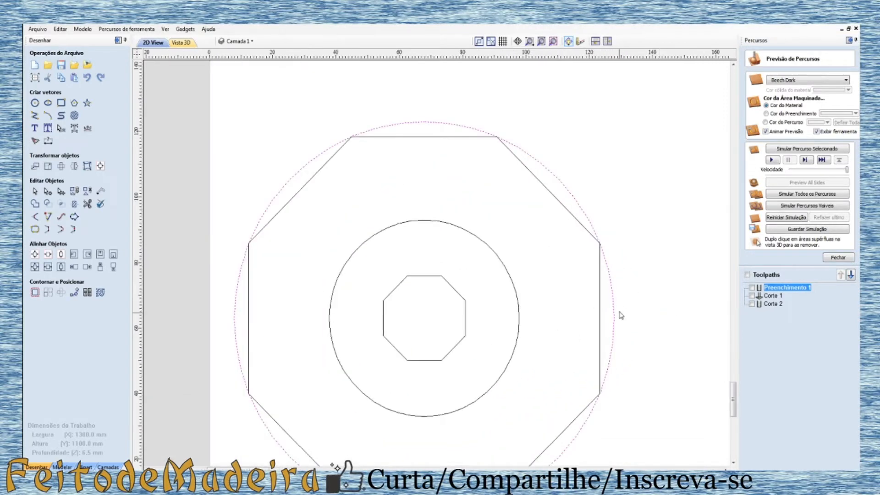
pyautogui.click(616, 318)
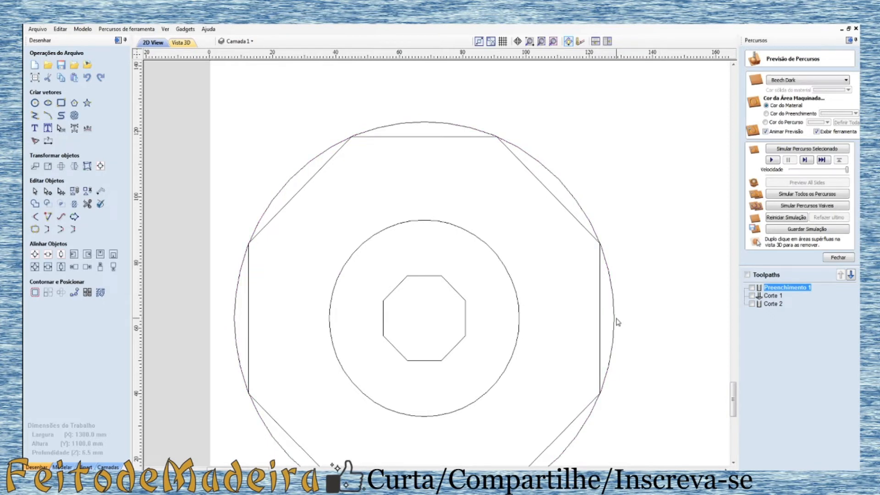
pyautogui.click(617, 322)
pyautogui.click(617, 320)
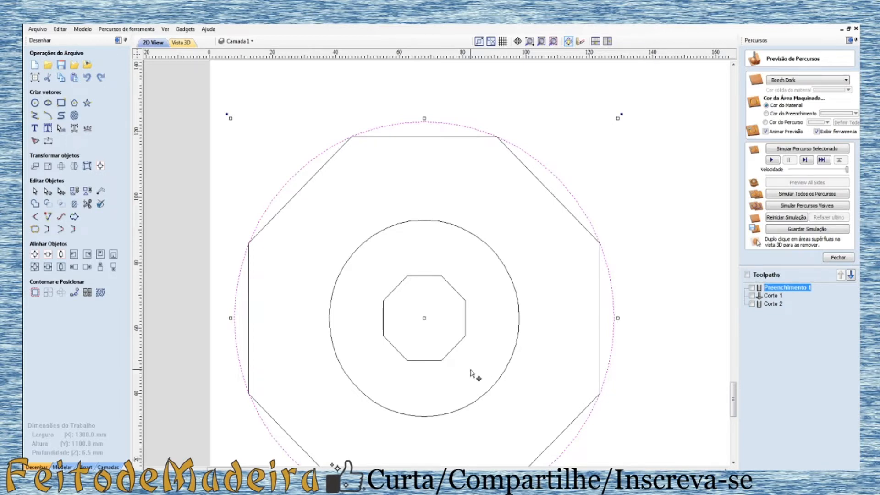
pyautogui.scroll(-2, 491, 349)
pyautogui.scroll(1, 609, 364)
pyautogui.scroll(1, 519, 331)
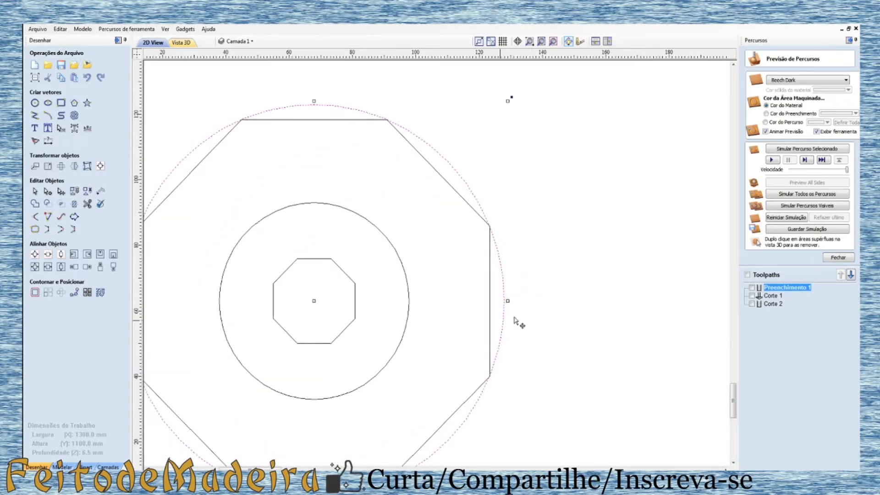
# Draw a rectangle about 10 mm wide and 5 mm high beside the outer circle and move it against the circle's right edge
pyautogui.click(63, 106)
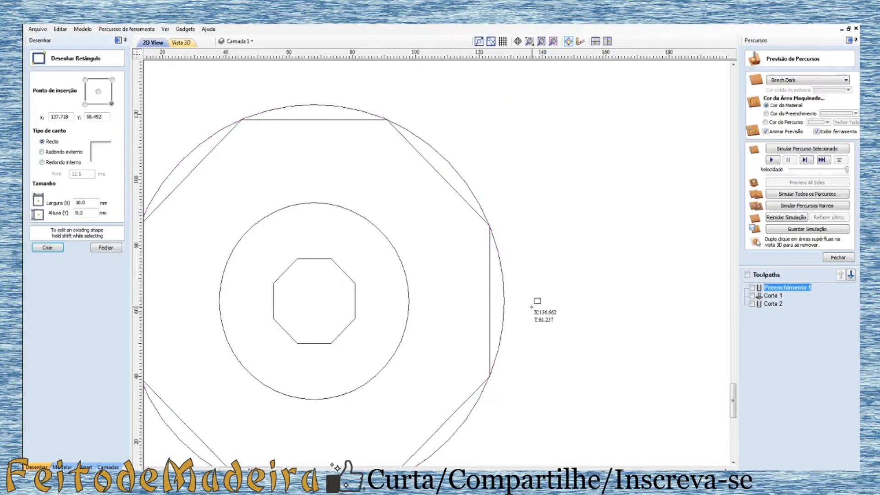
pyautogui.click(110, 248)
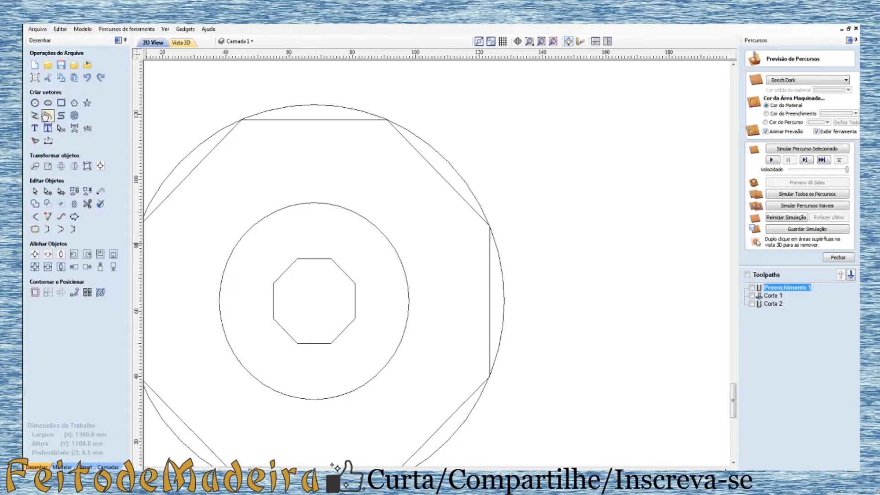
pyautogui.click(60, 103)
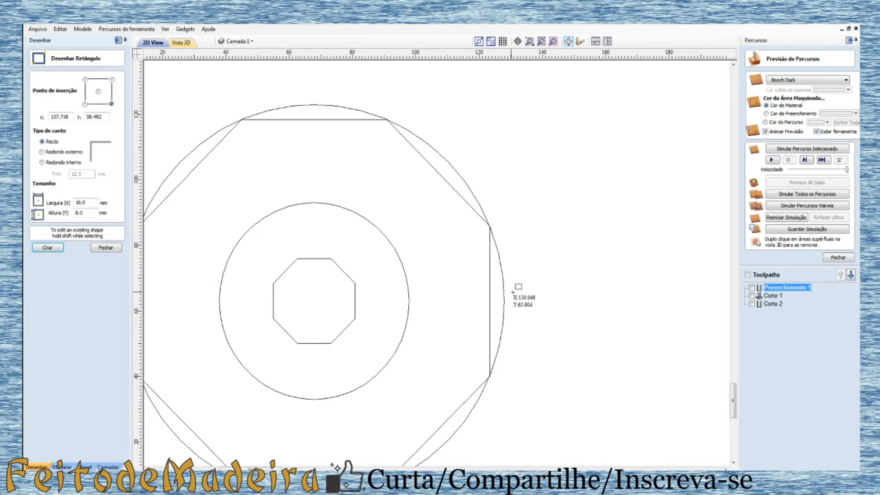
pyautogui.moveTo(513, 292); pyautogui.dragTo(541, 307)
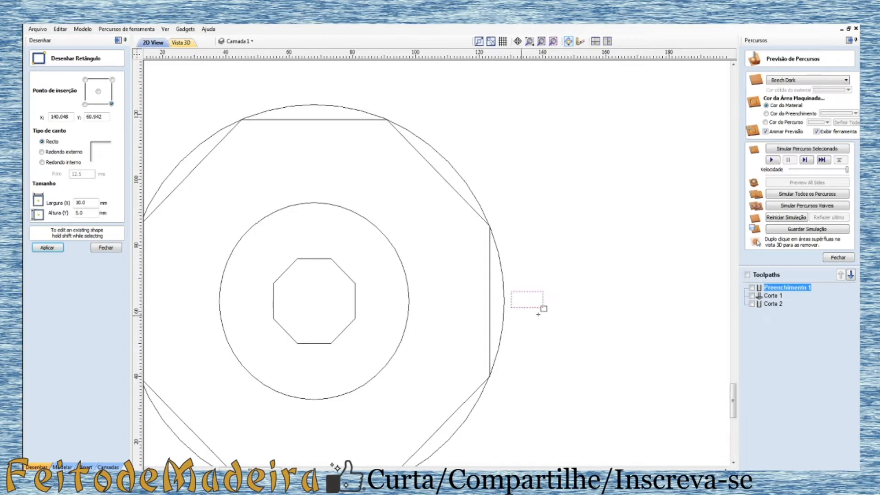
pyautogui.click(102, 248)
pyautogui.click(511, 303)
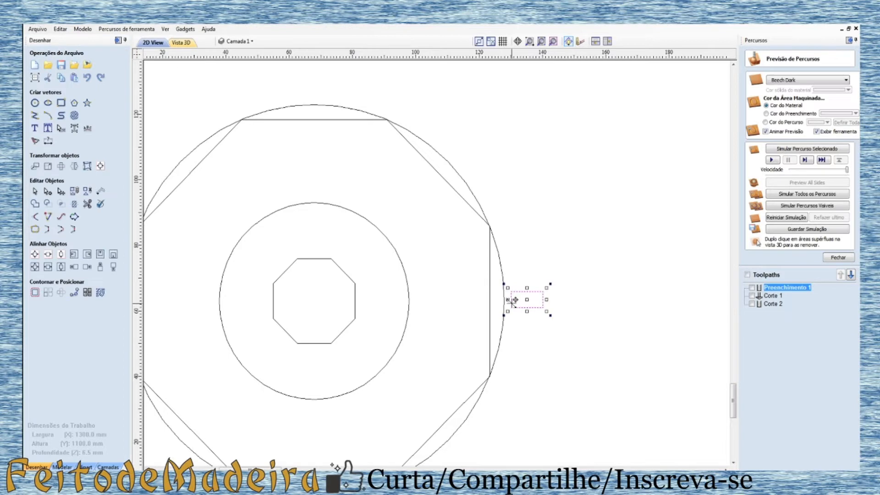
pyautogui.moveTo(512, 300); pyautogui.dragTo(505, 300)
pyautogui.scroll(-2, 613, 338)
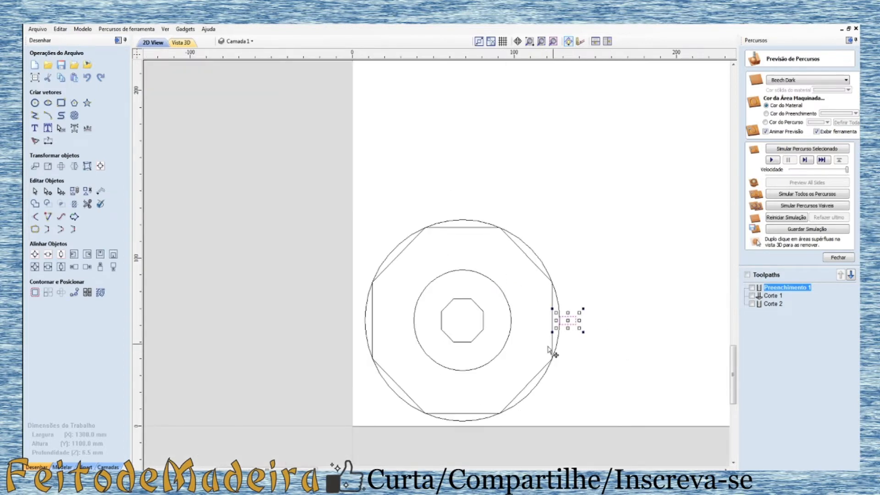
# Copy the outer circle to the right, placing the copy's left edge against the far end of the small rectangle
pyautogui.click(562, 345)
pyautogui.click(559, 343)
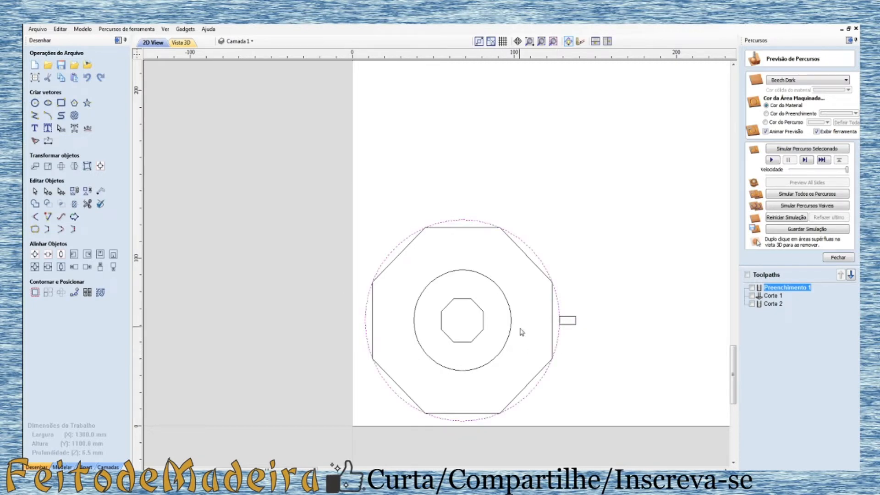
pyautogui.click(559, 313)
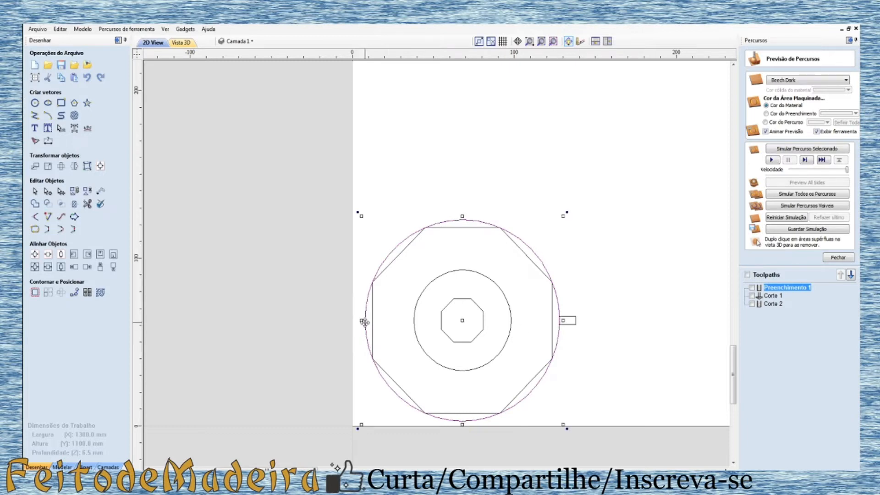
pyautogui.moveTo(364, 323); pyautogui.dragTo(577, 320)
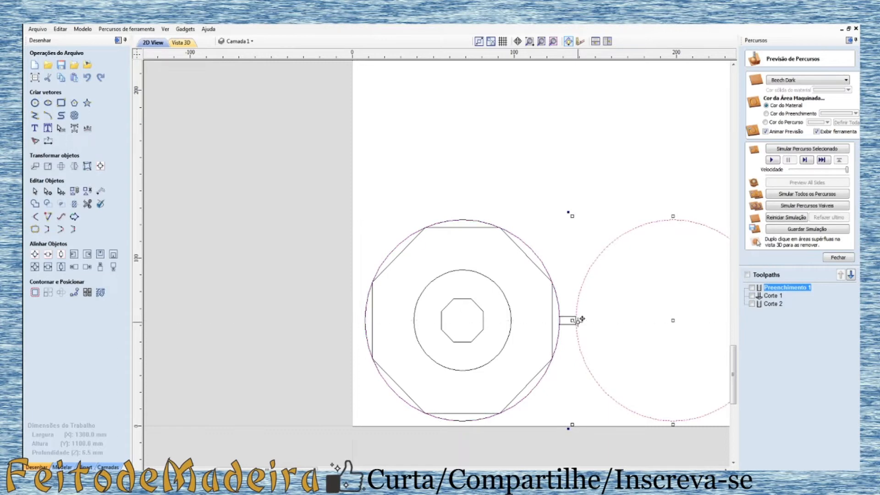
pyautogui.scroll(3, 570, 320)
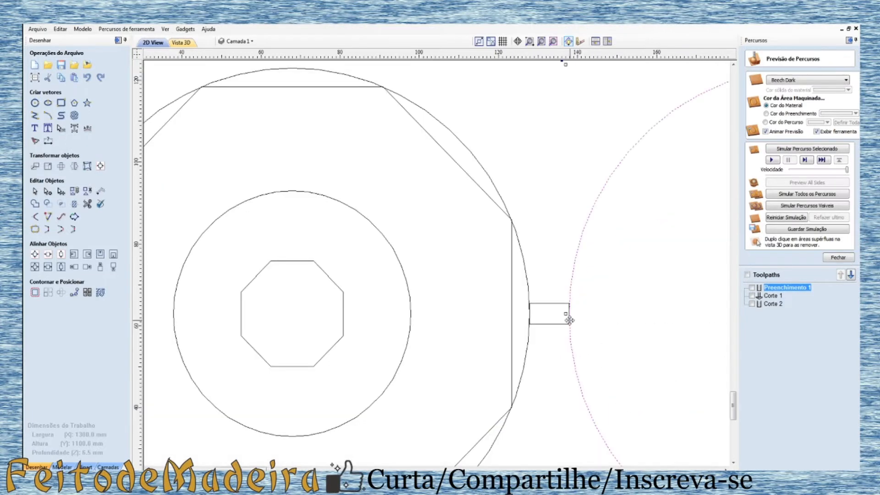
pyautogui.scroll(-3, 571, 320)
pyautogui.click(478, 121)
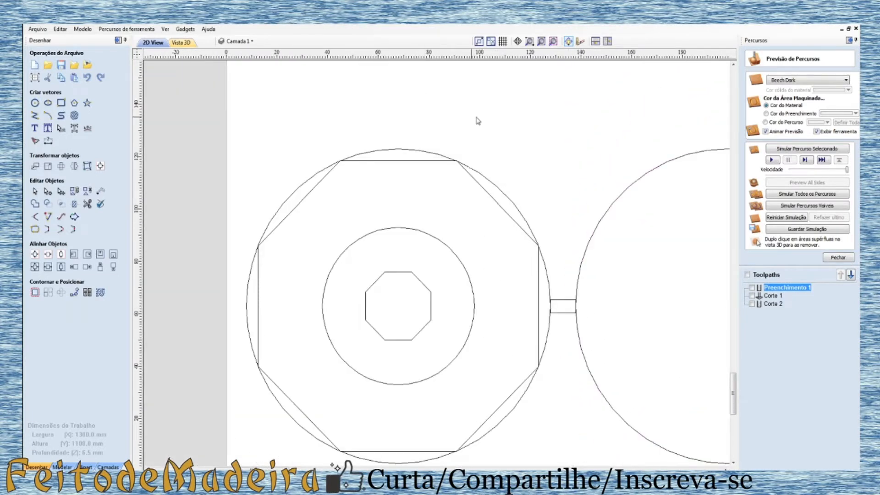
pyautogui.scroll(-3, 419, 185)
pyautogui.scroll(2, 499, 228)
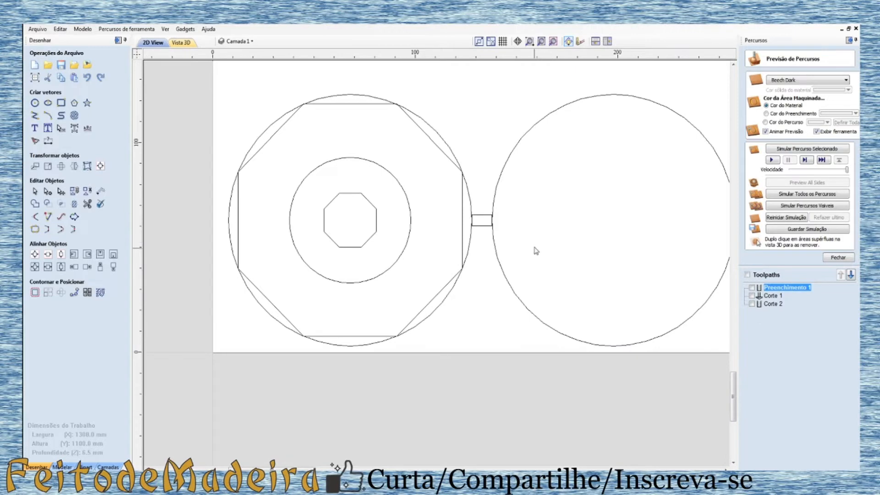
pyautogui.scroll(-1, 533, 245)
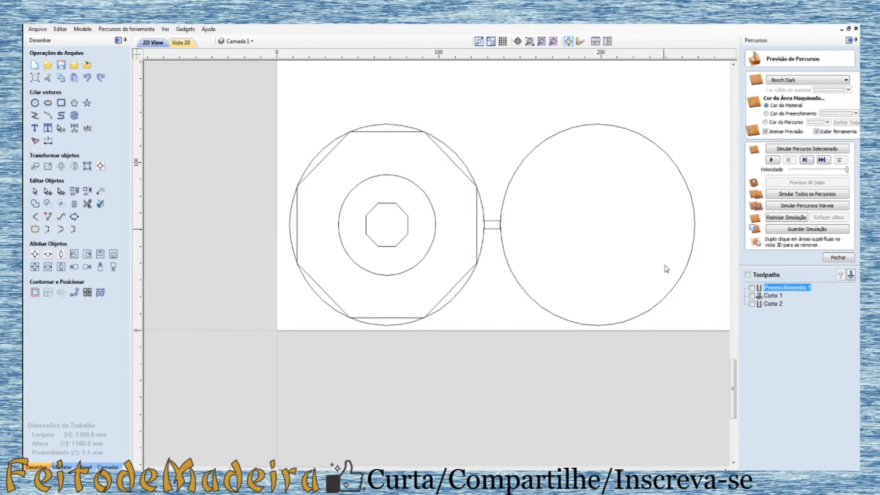
# Try to gauge the centre-to-centre spacing of the two large circles with a rectangle about 130 mm wide and 12 mm high
pyautogui.click(61, 103)
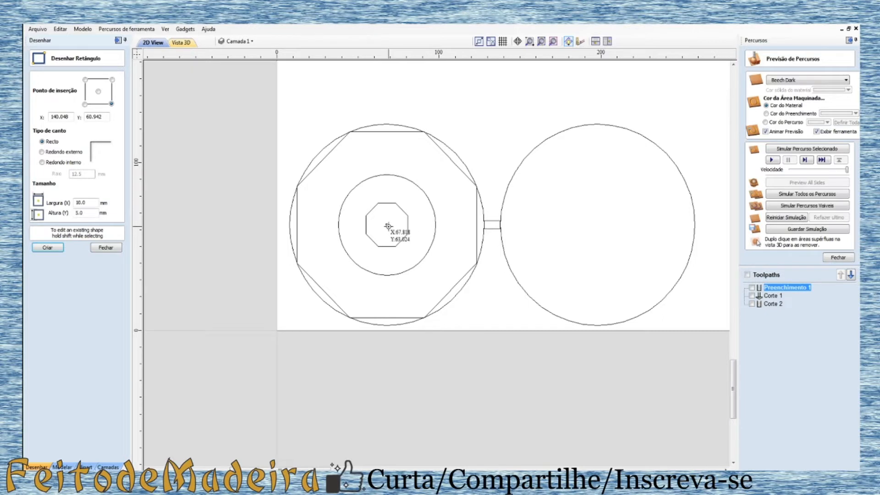
pyautogui.moveTo(388, 226); pyautogui.dragTo(598, 207)
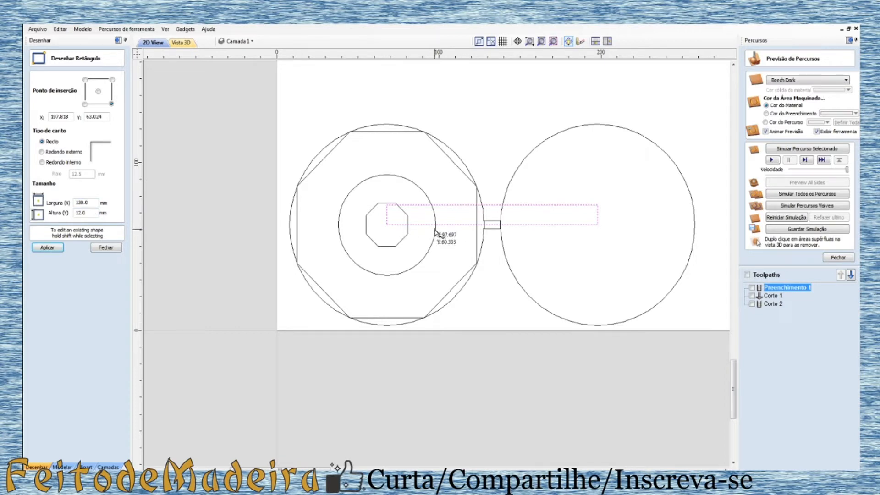
pyautogui.click(105, 249)
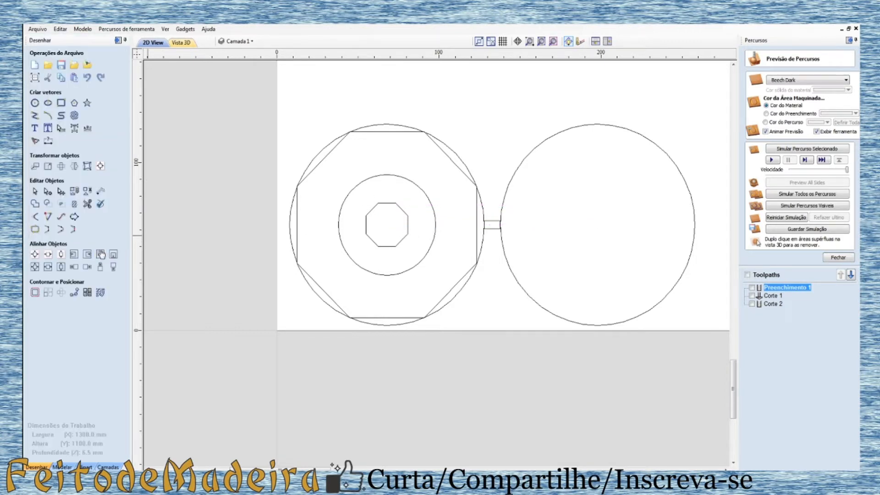
# Add a length dimension between the centres of the two large circles, placing it above them
pyautogui.click(48, 141)
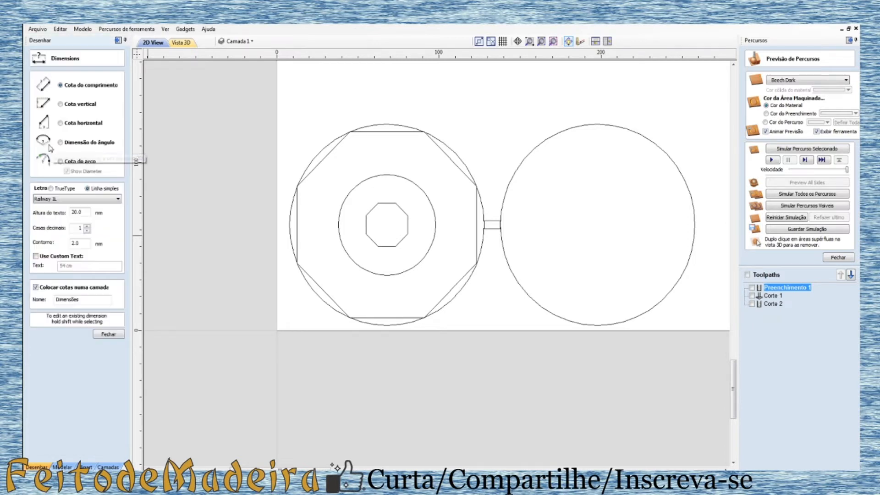
pyautogui.click(393, 224)
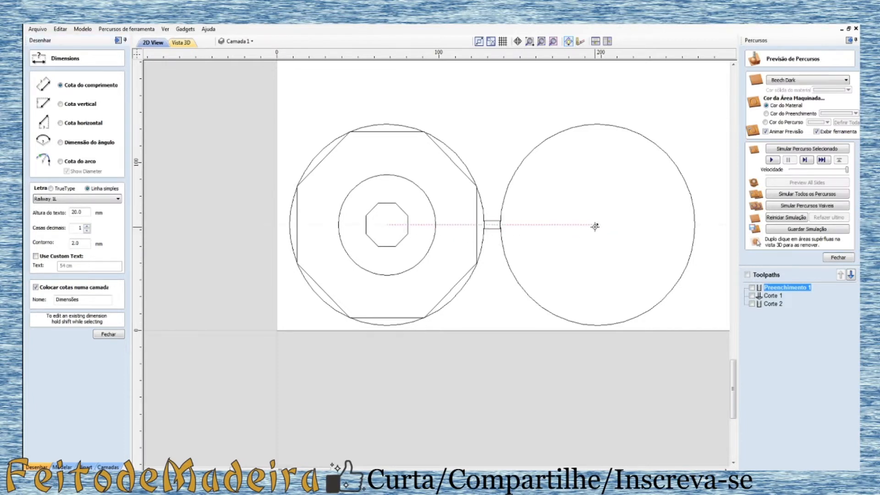
pyautogui.click(595, 226)
pyautogui.click(482, 100)
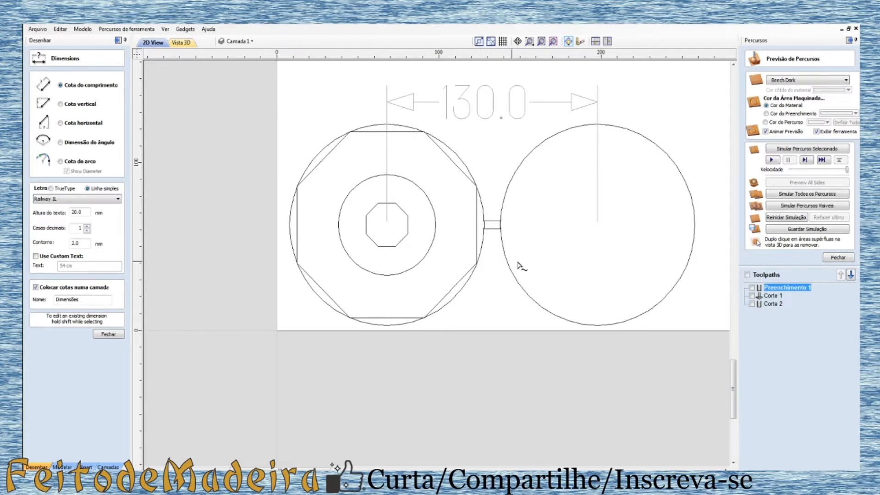
pyautogui.scroll(3, 518, 259)
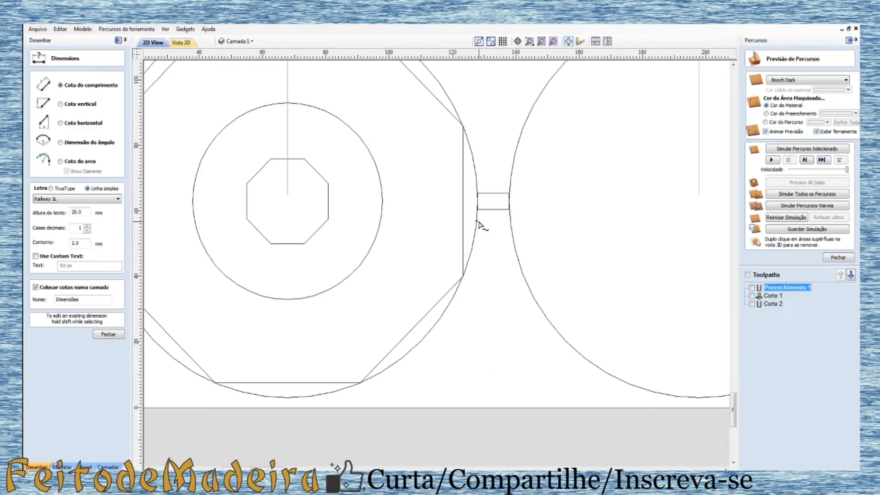
pyautogui.scroll(-3, 587, 264)
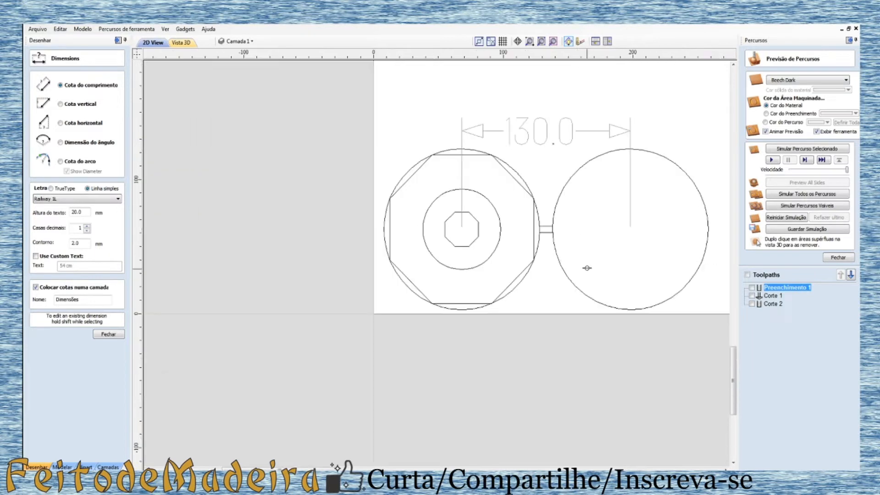
# Create an array copy of toolpath Preenchimento 1 with 3 rows, 2 columns and an offset of 130 mm in X and Y
pyautogui.scroll(2, 508, 164)
pyautogui.scroll(1, 541, 154)
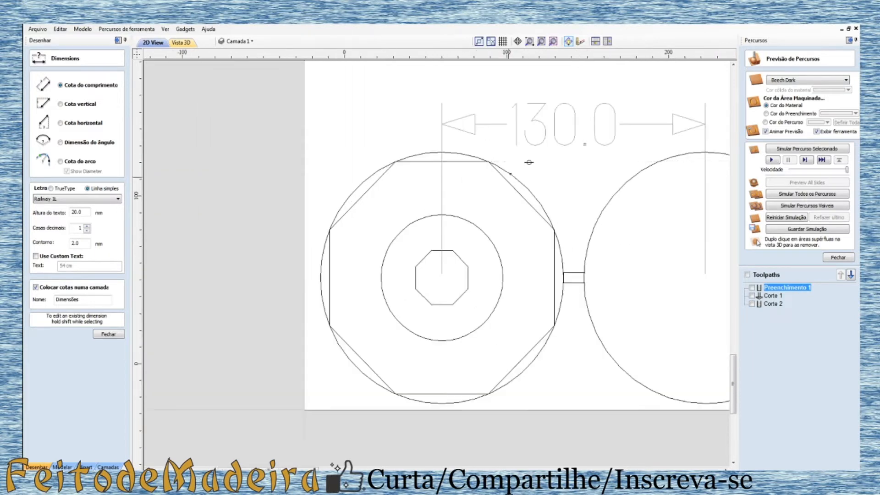
pyautogui.scroll(-2, 527, 156)
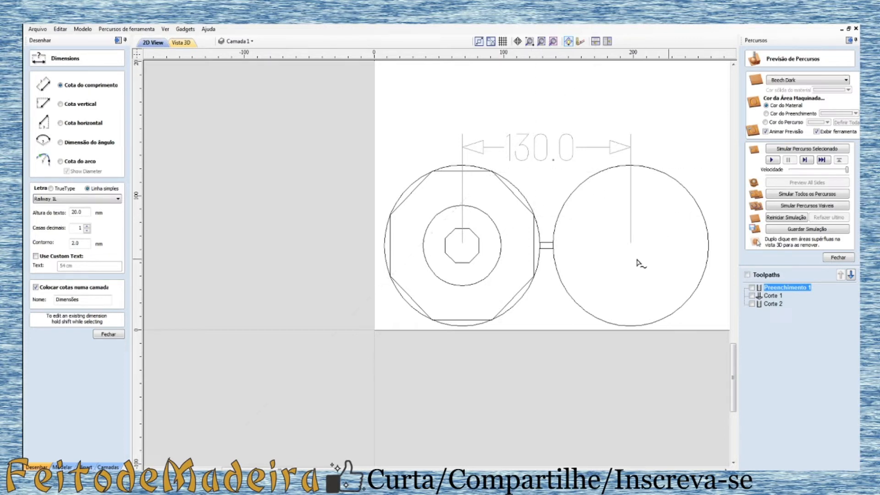
pyautogui.click(837, 258)
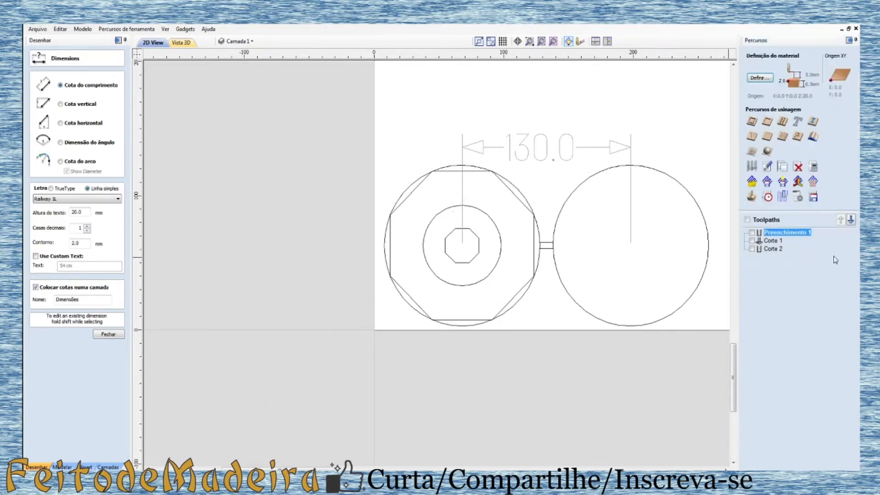
pyautogui.click(814, 182)
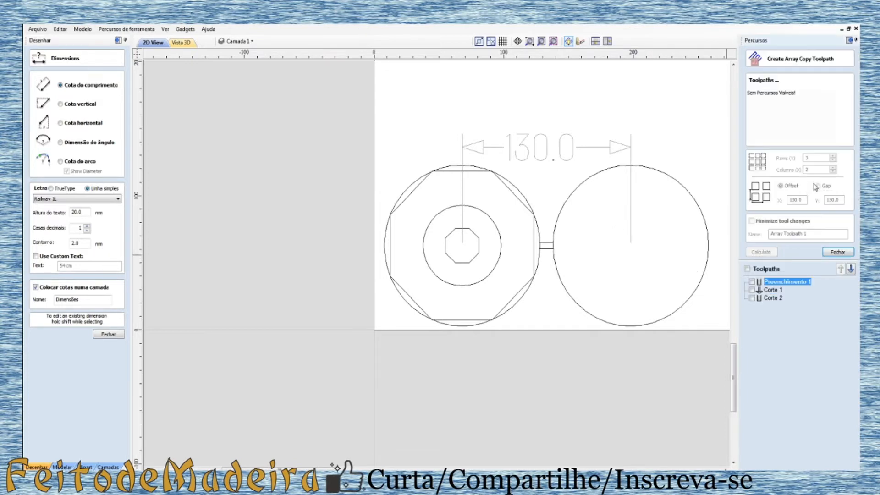
pyautogui.click(752, 281)
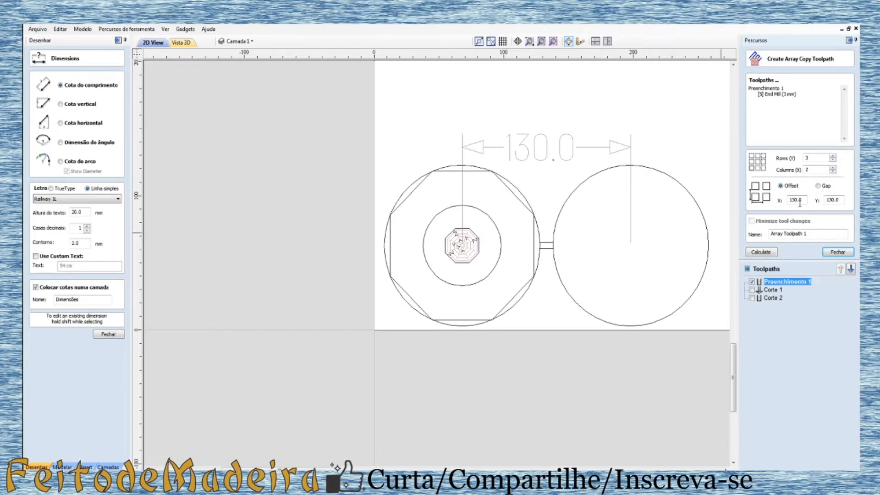
pyautogui.click(761, 253)
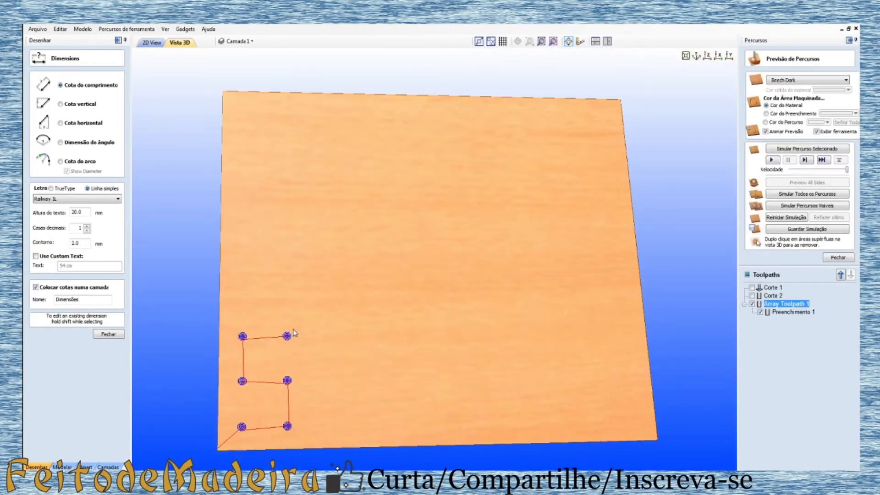
pyautogui.scroll(2, 220, 387)
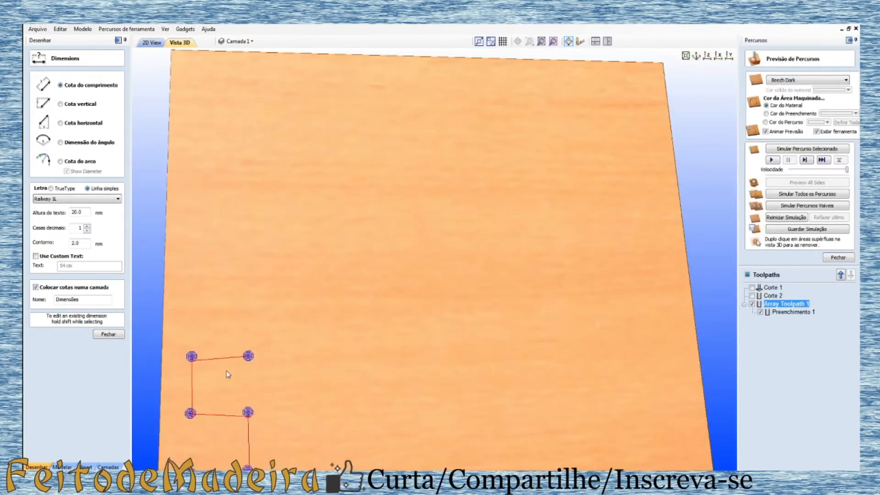
pyautogui.scroll(-2, 250, 375)
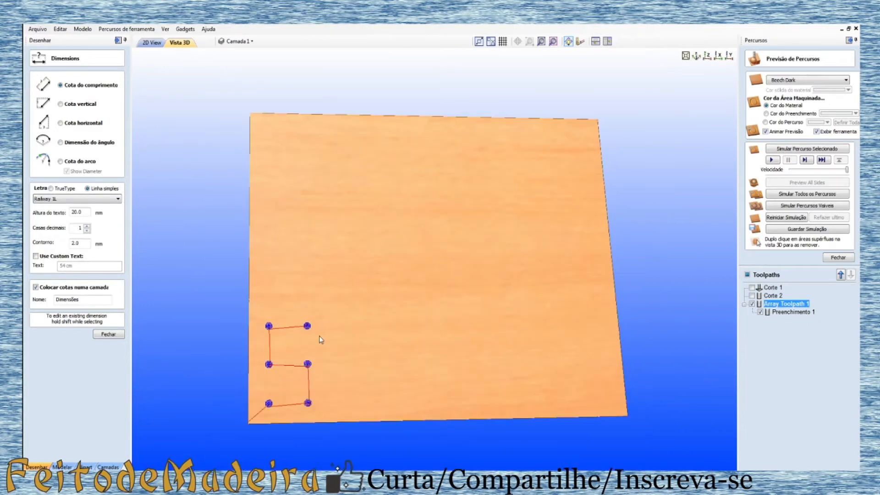
# Create an array copy of only toolpath Corte 1 with 3 rows, 2 columns and 130 mm X and Y offsets
pyautogui.moveTo(783, 308)
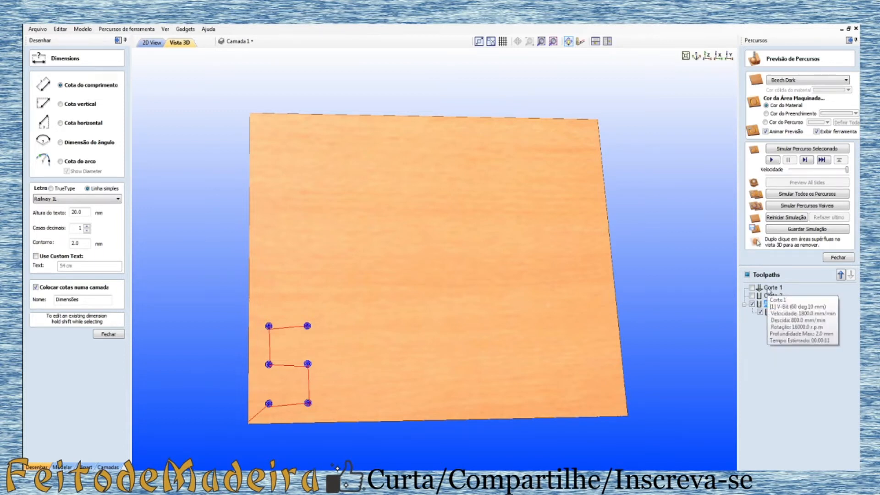
pyautogui.click(752, 288)
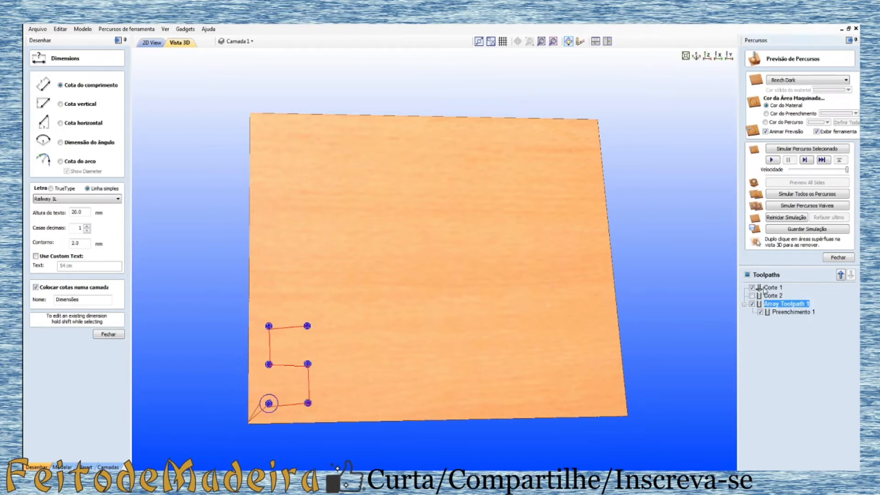
pyautogui.click(837, 258)
pyautogui.click(748, 220)
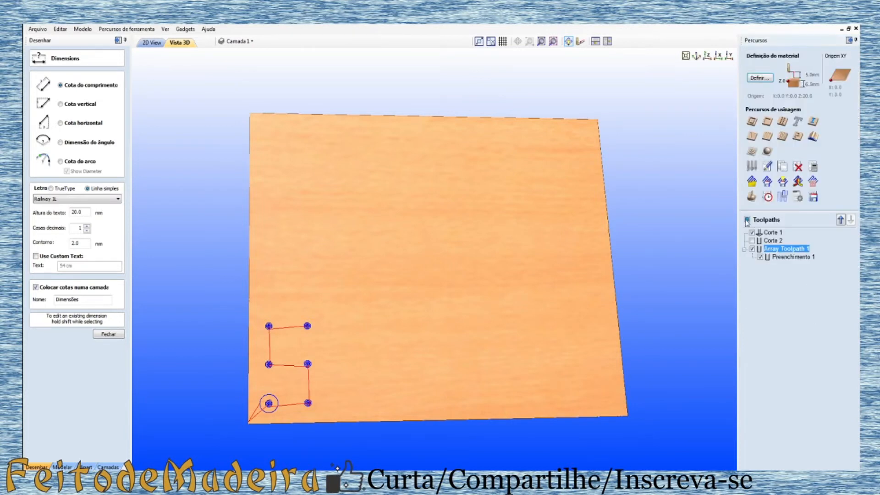
pyautogui.click(747, 220)
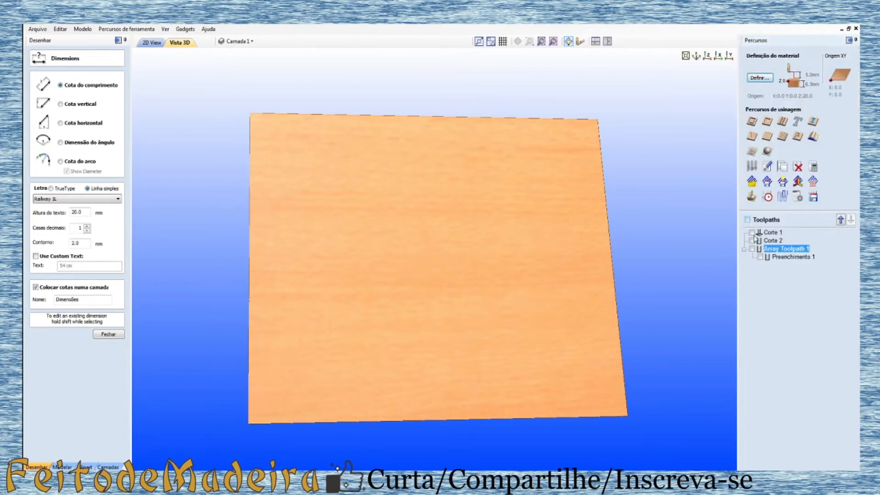
pyautogui.click(753, 233)
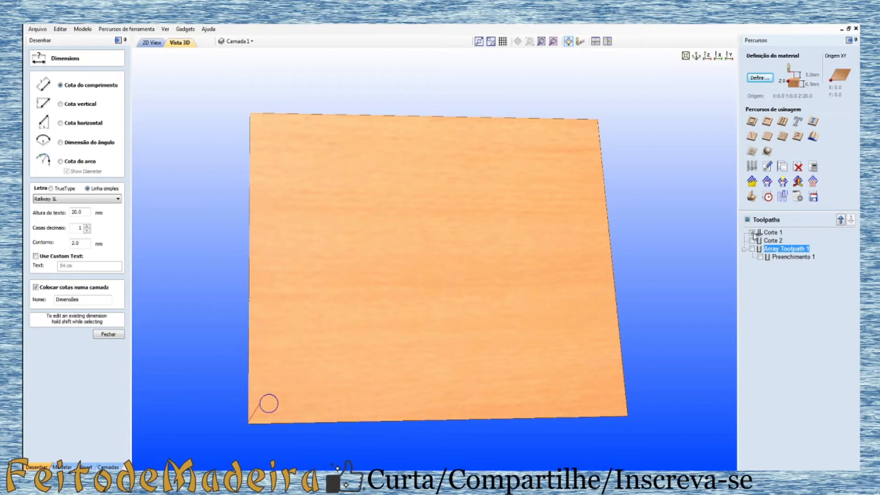
pyautogui.click(814, 184)
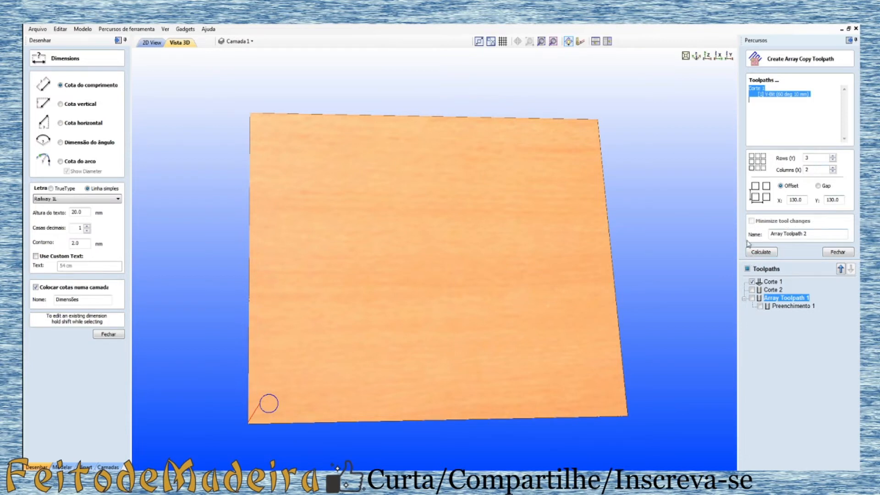
pyautogui.click(760, 252)
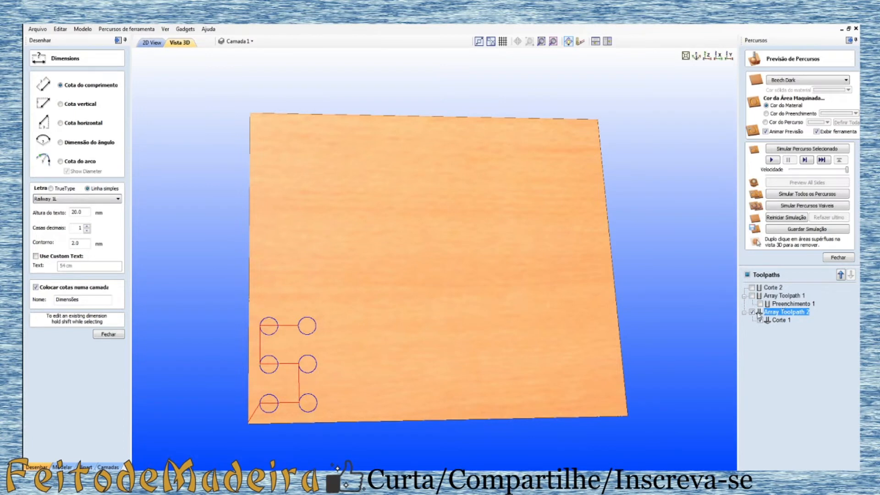
# Create an array copy of only toolpath Corte 2, using 3 rows, 2 columns and 130 mm offsets in X and Y
pyautogui.click(752, 313)
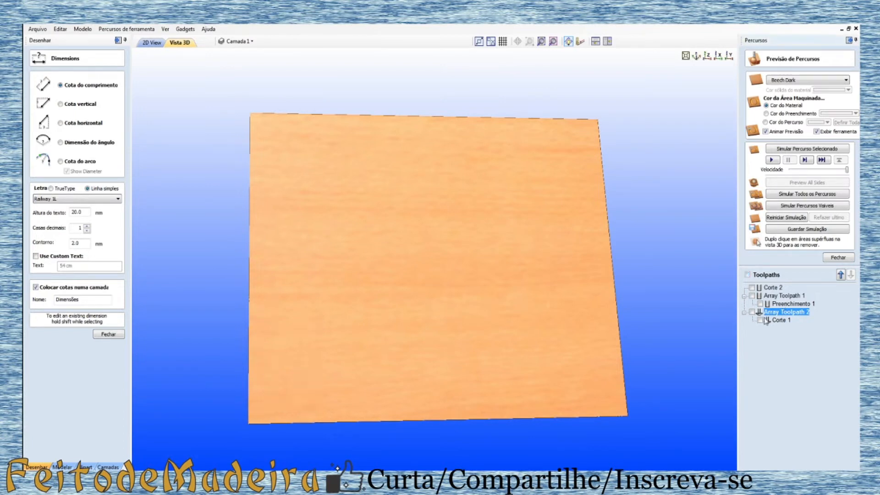
pyautogui.click(768, 289)
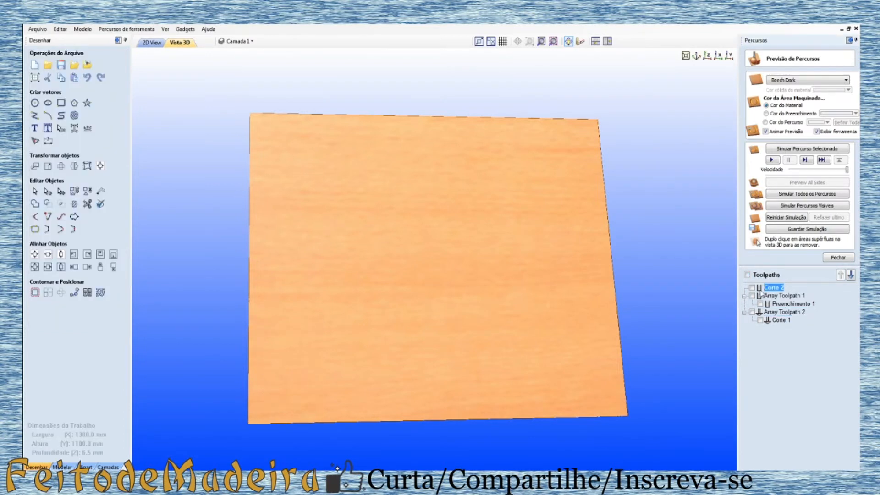
pyautogui.click(838, 257)
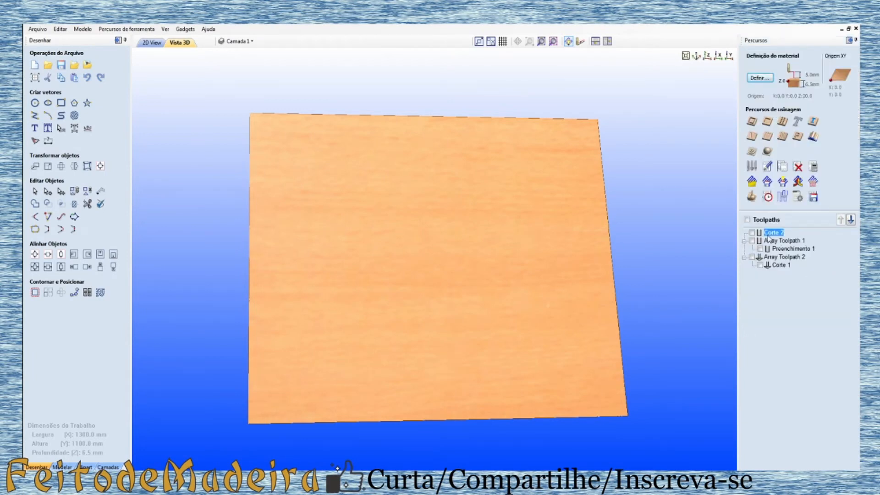
pyautogui.click(752, 233)
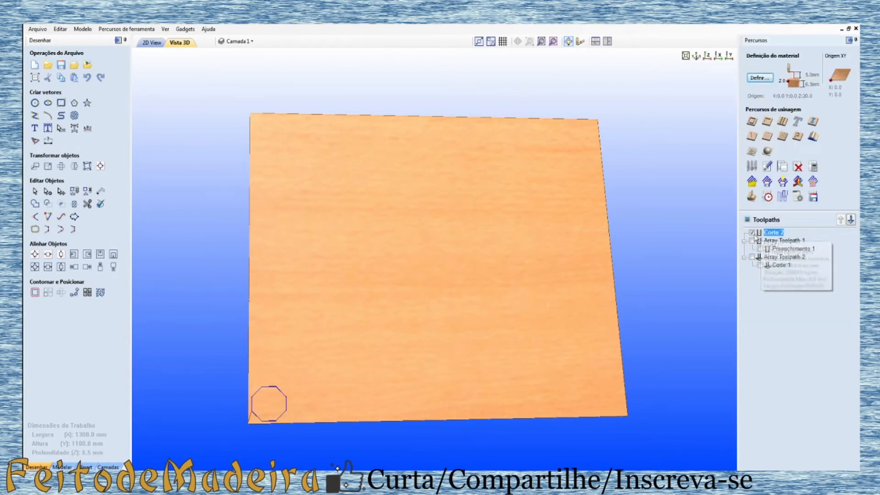
pyautogui.click(812, 182)
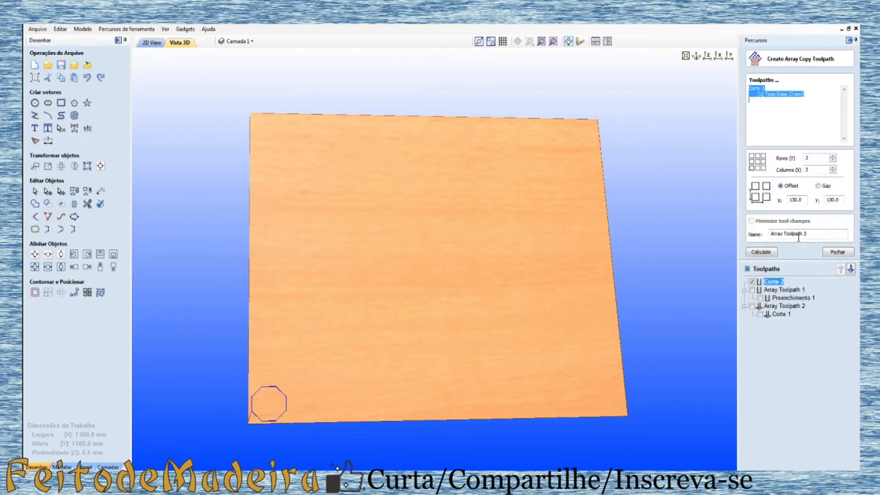
pyautogui.click(760, 253)
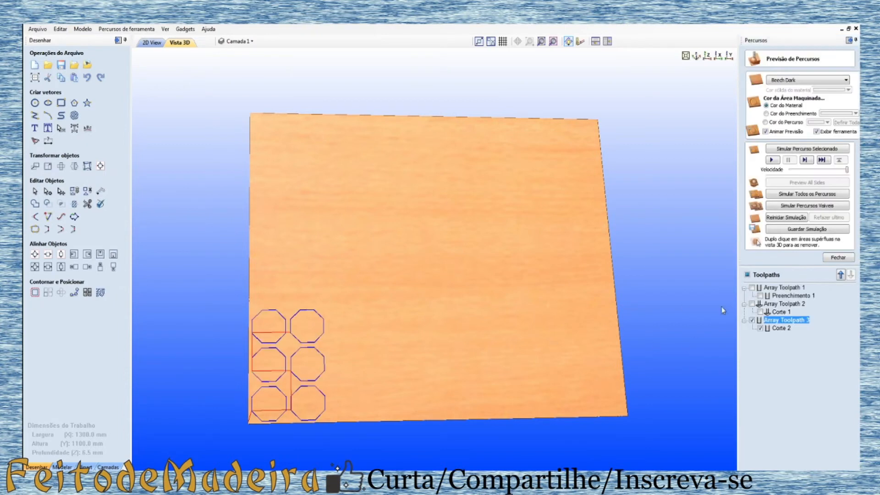
# Display all three array toolpaths together and view them in the 2D drawing
pyautogui.click(752, 288)
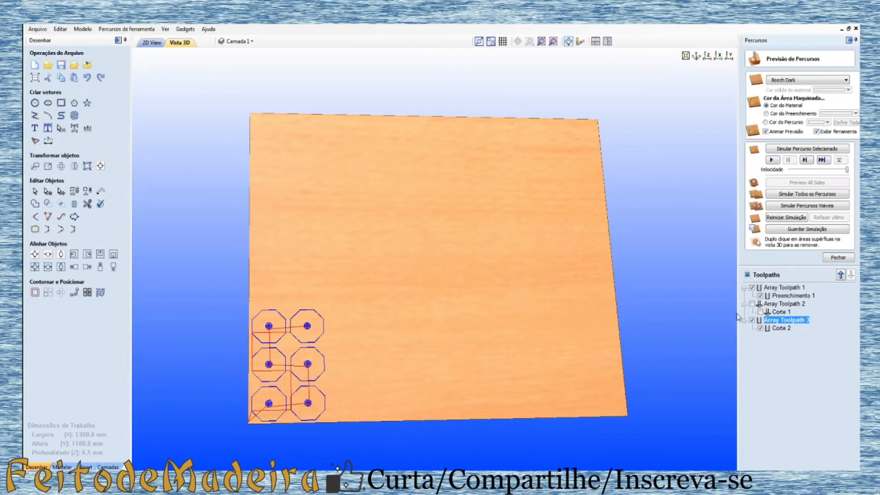
pyautogui.click(752, 303)
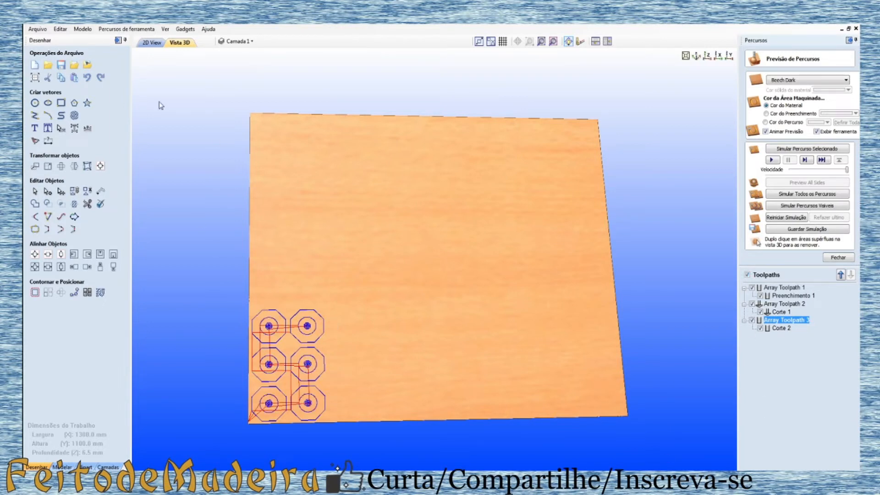
pyautogui.click(143, 46)
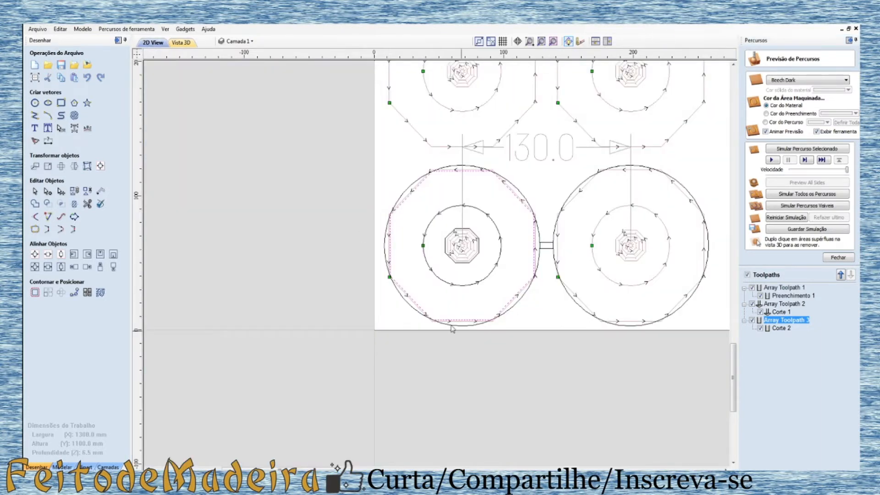
pyautogui.scroll(-3, 458, 330)
pyautogui.scroll(3, 566, 275)
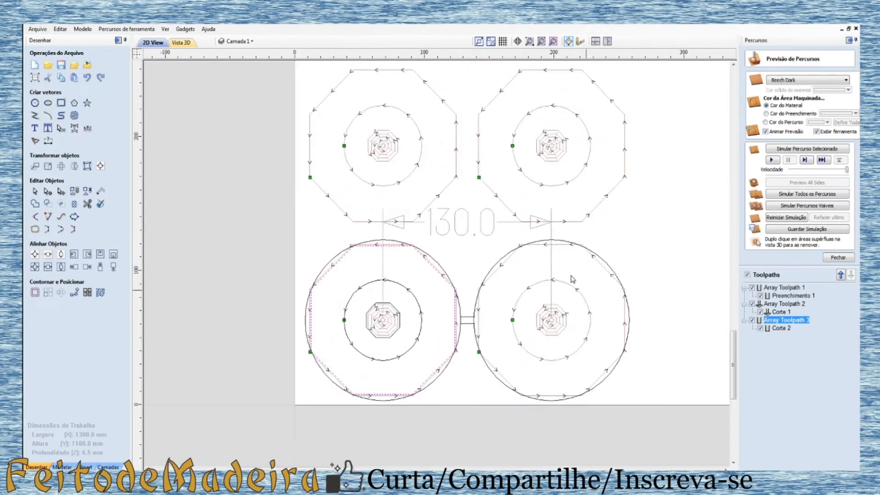
# Delete the copied large circle, the original outer circle and the small spacer rectangle between them
pyautogui.click(613, 274)
pyautogui.press('Delete')
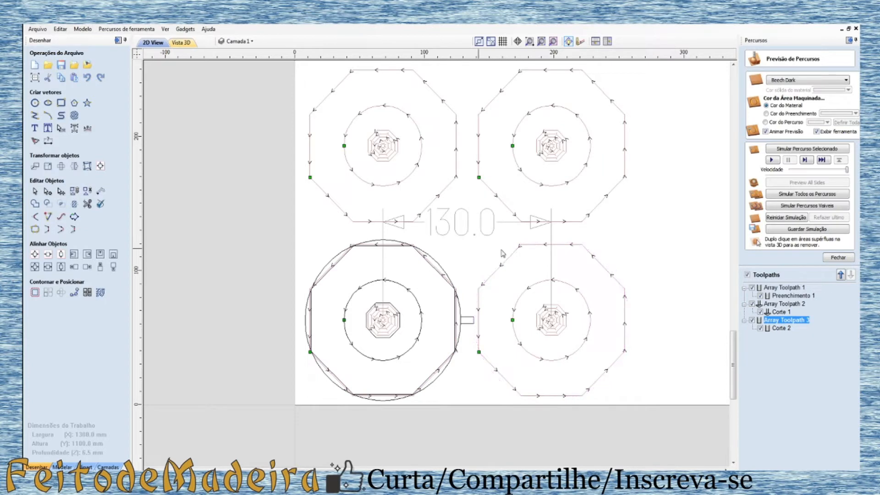
pyautogui.click(431, 257)
pyautogui.press('Delete')
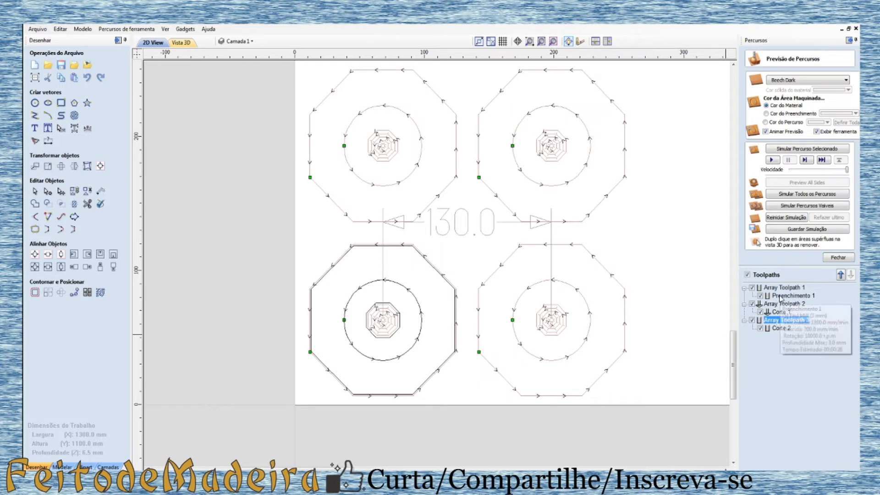
# Hide the three array toolpaths and redisplay them one by one to examine each operation's layout
pyautogui.click(752, 288)
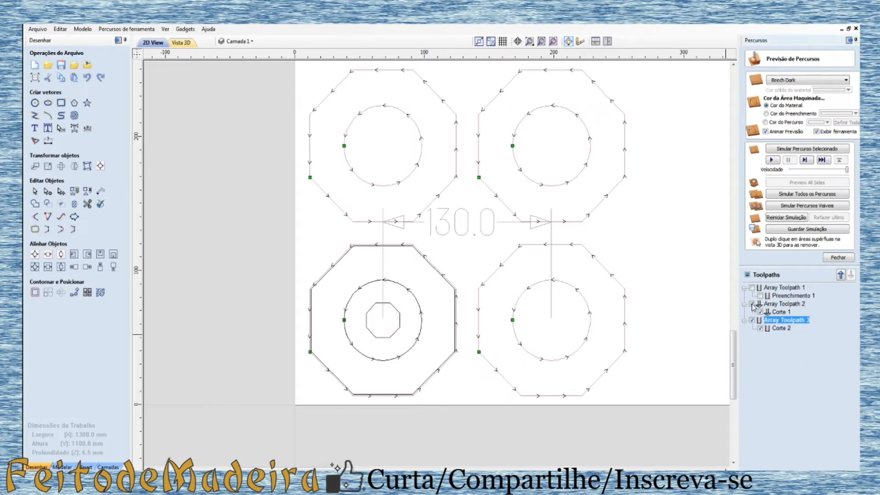
pyautogui.click(751, 304)
pyautogui.click(751, 320)
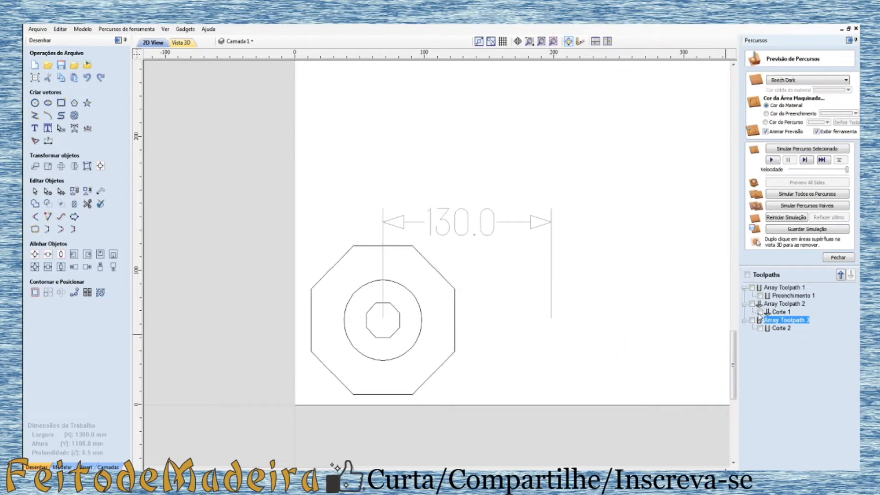
pyautogui.click(753, 288)
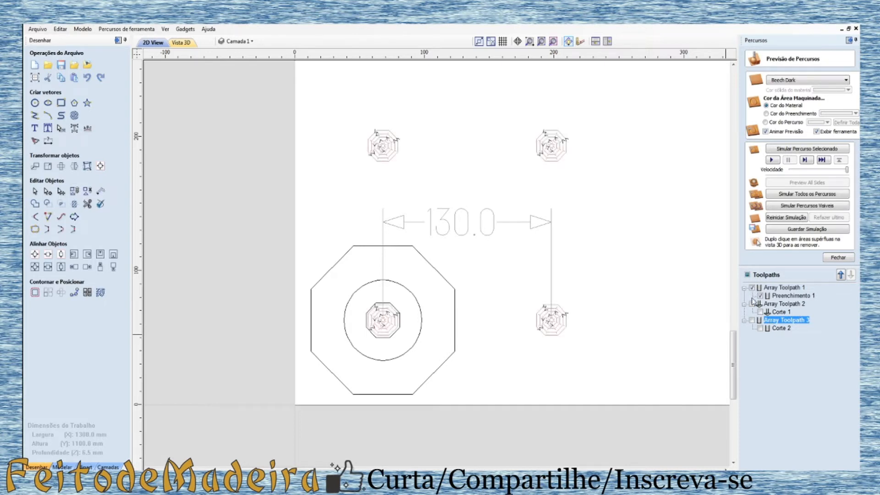
pyautogui.click(752, 304)
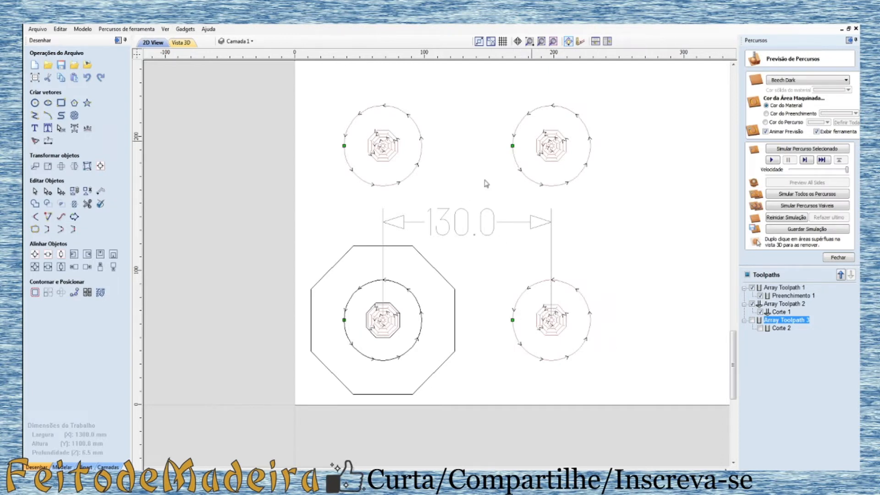
pyautogui.click(751, 321)
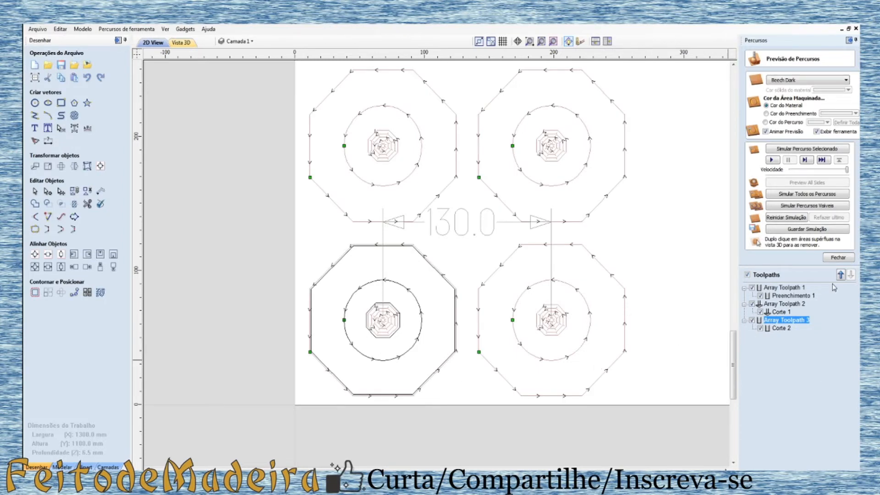
# Close the toolpath preview and switch the Corte 1 array off and on to examine its circles across the parts
pyautogui.click(839, 259)
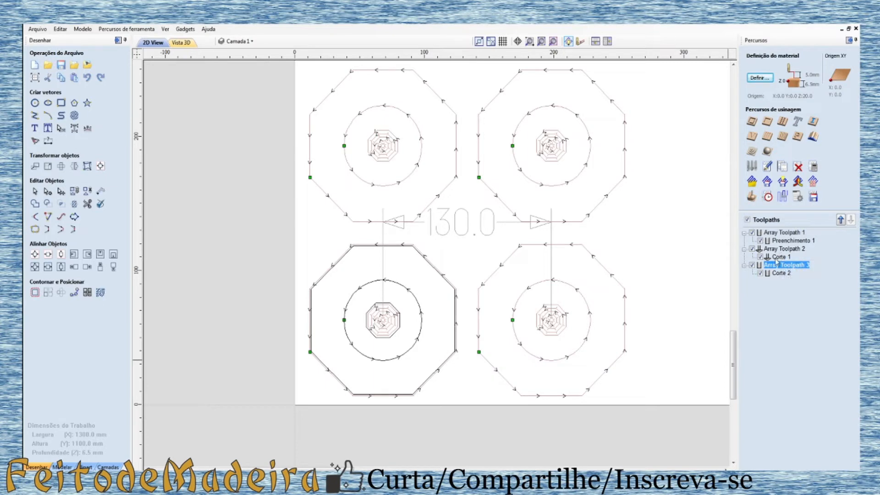
pyautogui.moveTo(776, 260)
pyautogui.moveTo(783, 242)
pyautogui.scroll(-1, 486, 360)
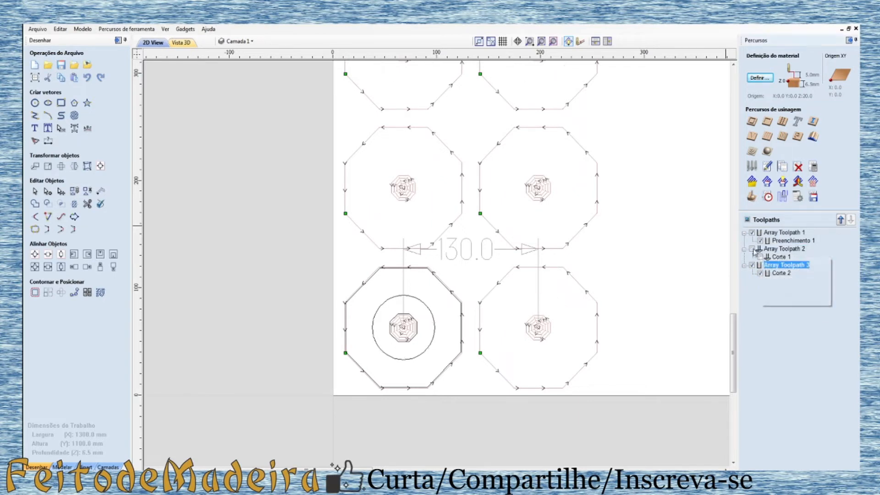
pyautogui.click(760, 257)
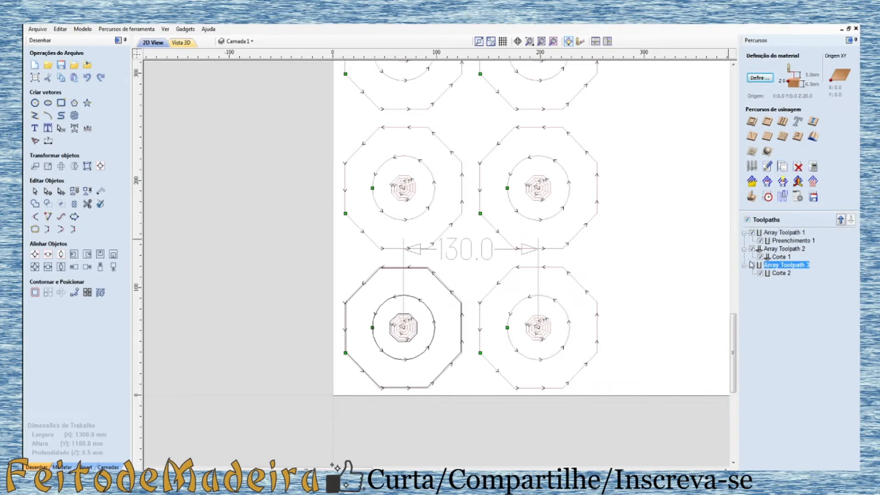
# Display the Array Toolpath 3 outlines and examine the full part layout in the 2D drawing
pyautogui.click(752, 265)
pyautogui.scroll(2, 314, 249)
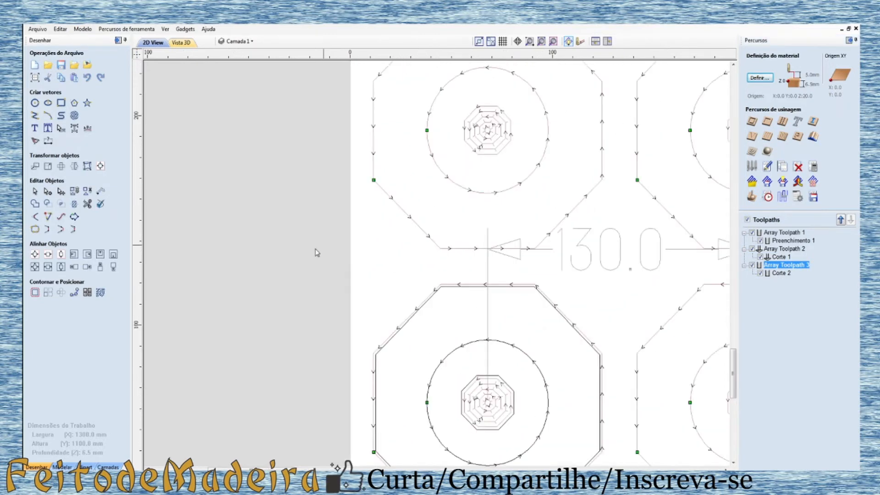
pyautogui.scroll(-4, 385, 216)
pyautogui.scroll(2, 405, 115)
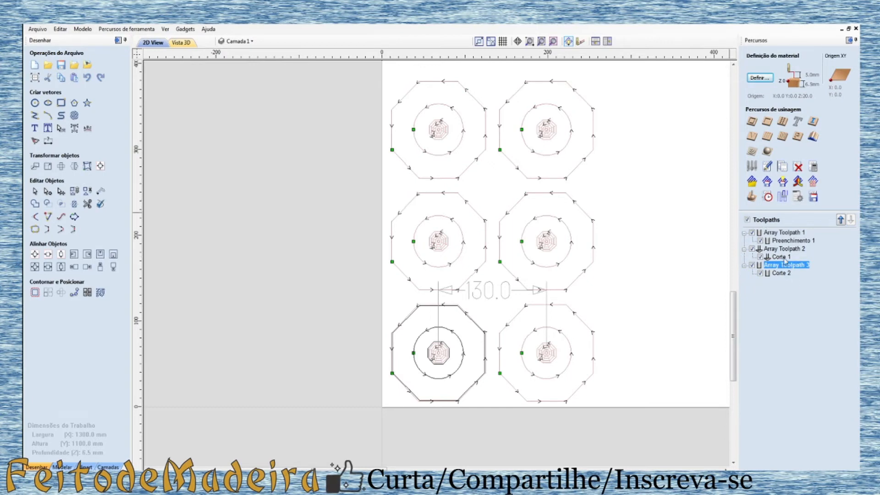
# Check whether the visible toolpaths can be saved as one file and review the Array Toolpath 1 copy settings
pyautogui.click(813, 200)
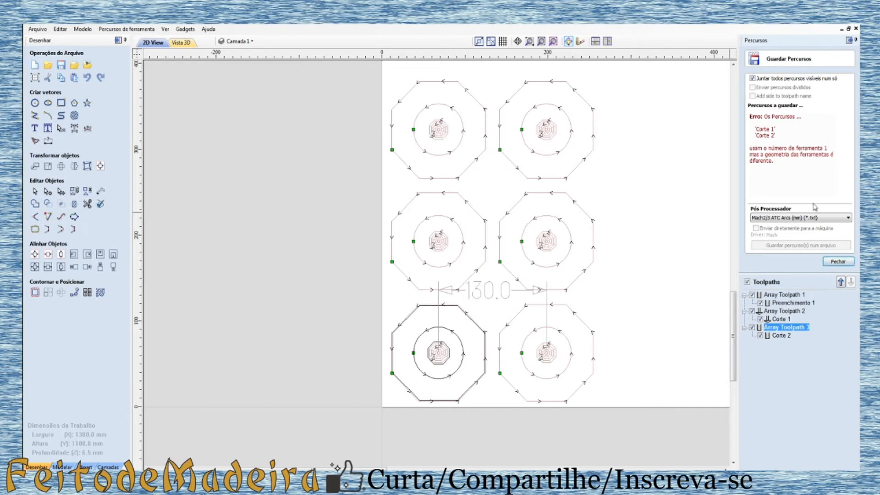
pyautogui.click(833, 264)
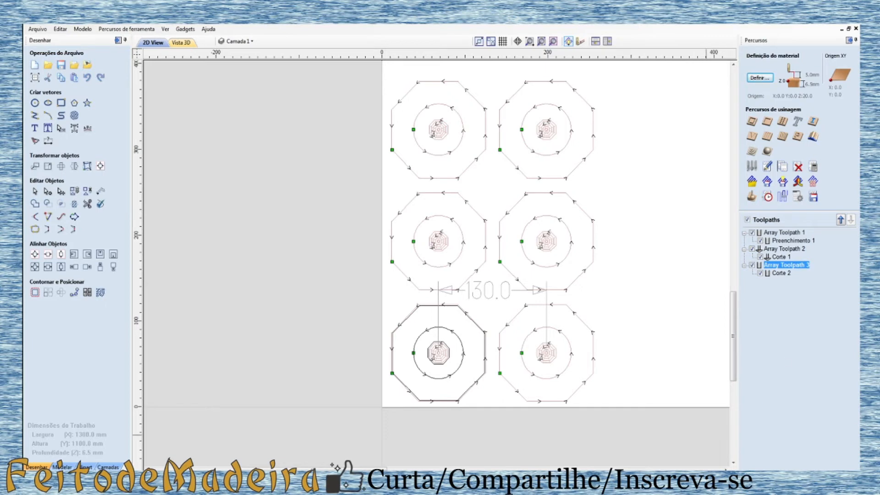
pyautogui.doubleClick(788, 235)
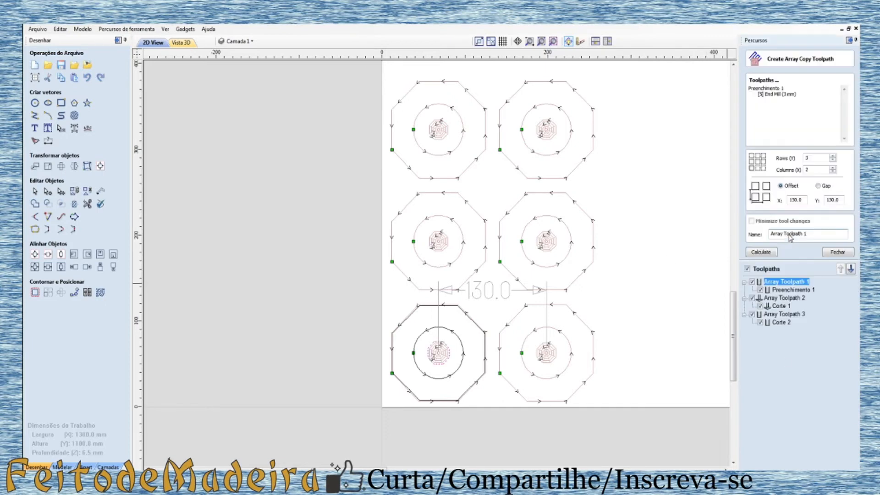
pyautogui.click(825, 255)
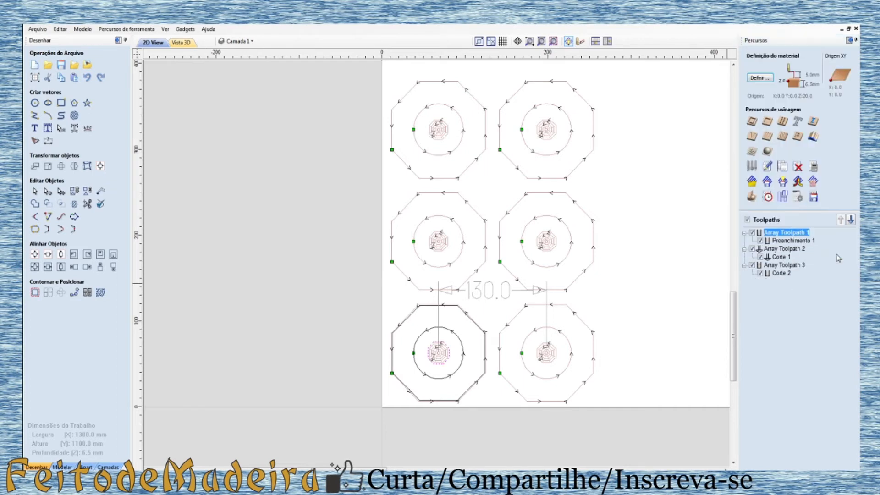
# Check the tool number of the Preenchimento 1 end mill and recalculate that pocket toolpath
pyautogui.doubleClick(798, 241)
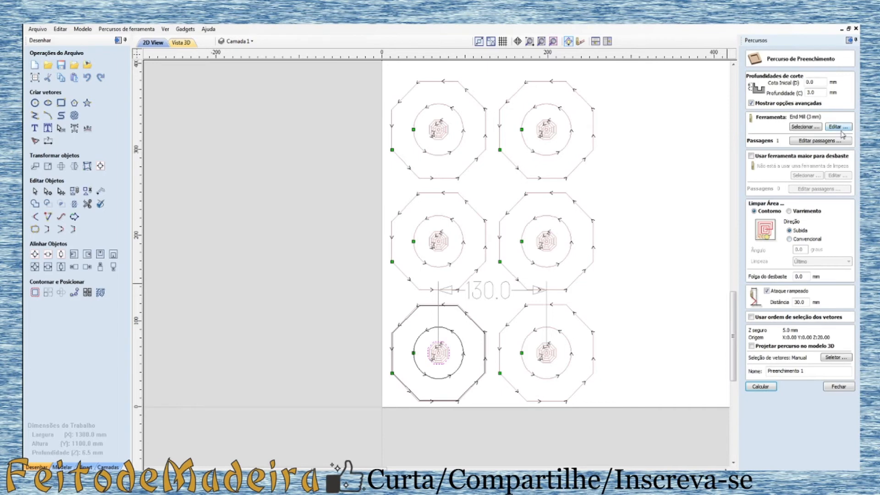
pyautogui.click(837, 128)
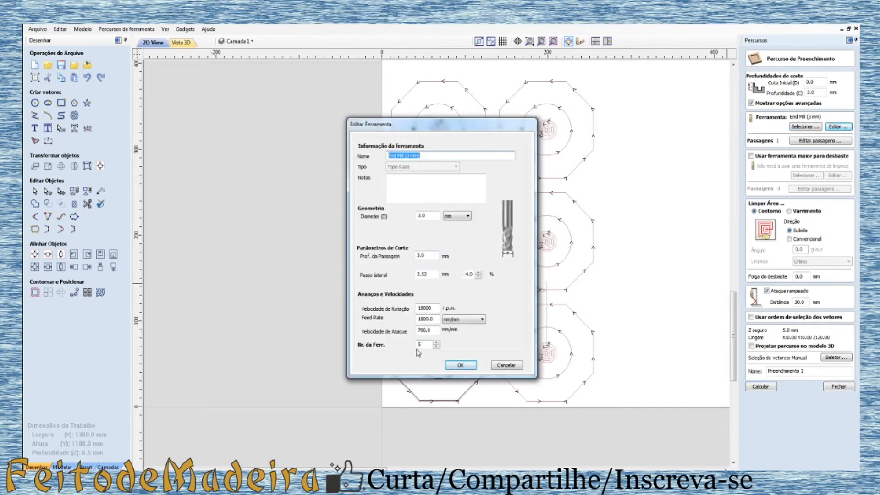
pyautogui.click(465, 366)
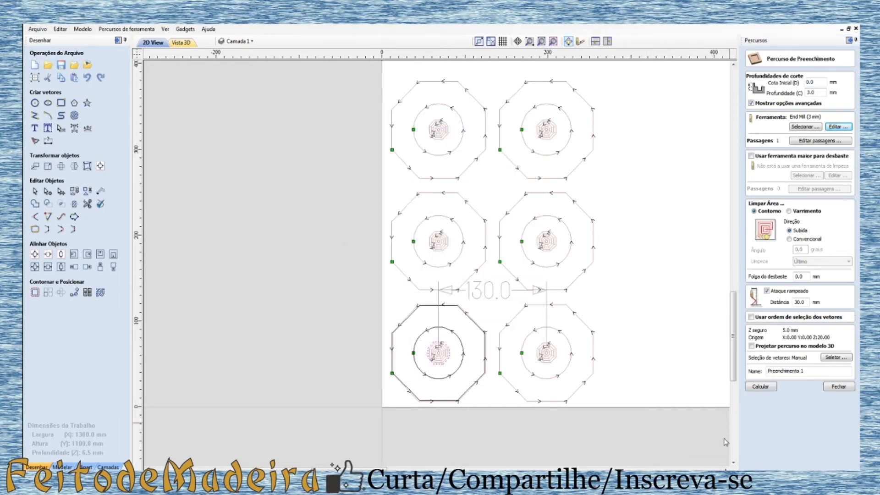
pyautogui.click(761, 386)
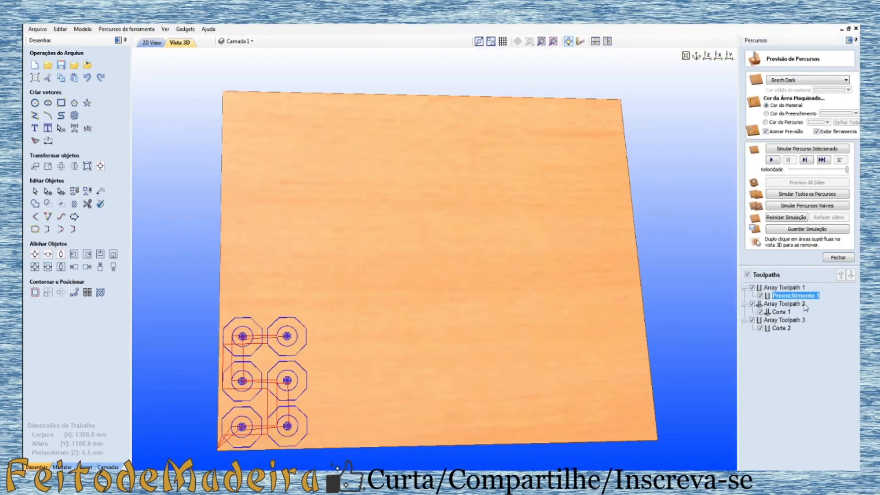
# Check the tool number assigned to the V-bit in the Corte 1 toolpath
pyautogui.doubleClick(779, 312)
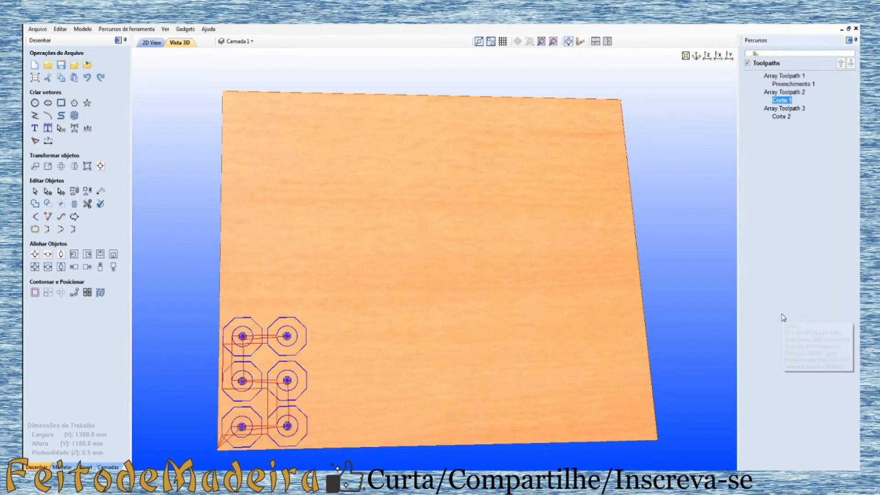
pyautogui.click(831, 129)
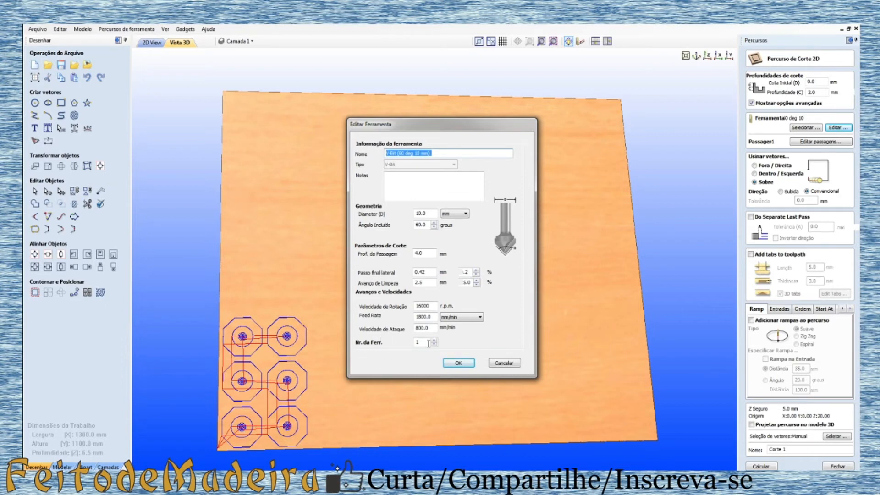
pyautogui.click(468, 364)
pyautogui.click(828, 466)
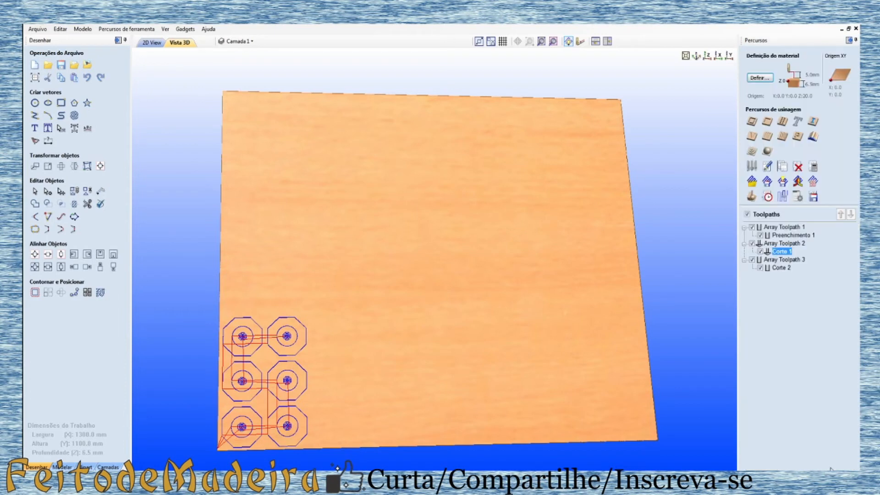
# Check the tool number assigned to the end mill in the Corte 2 toolpath
pyautogui.click(780, 269)
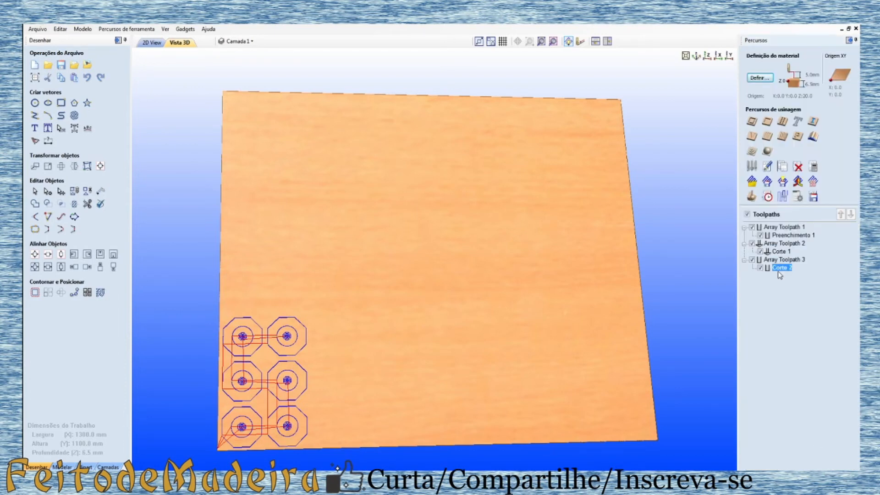
pyautogui.doubleClick(780, 270)
pyautogui.click(838, 128)
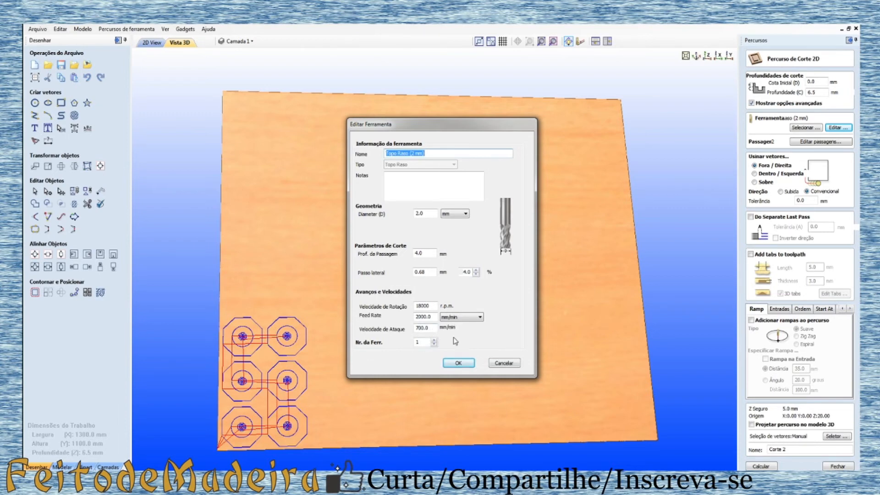
pyautogui.click(500, 363)
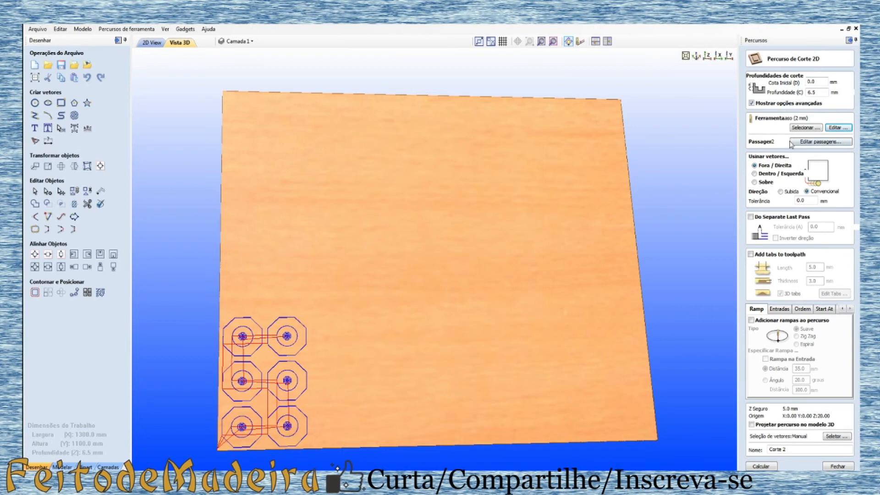
pyautogui.click(837, 466)
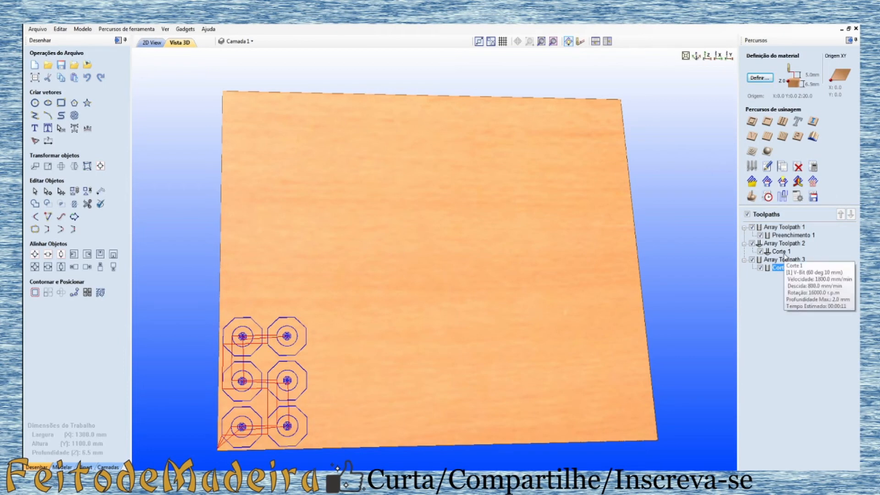
# Set the tool number of the Corte 1 V-bit to 2 and recalculate the toolpath
pyautogui.doubleClick(783, 254)
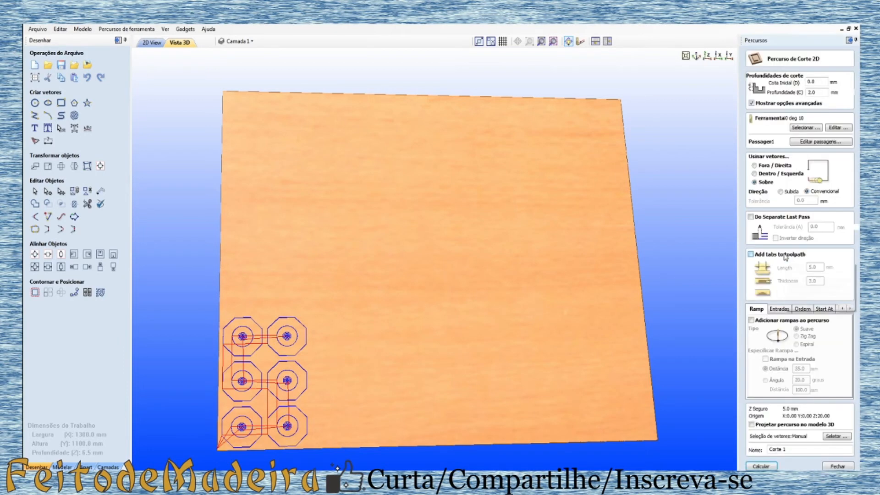
pyautogui.click(836, 128)
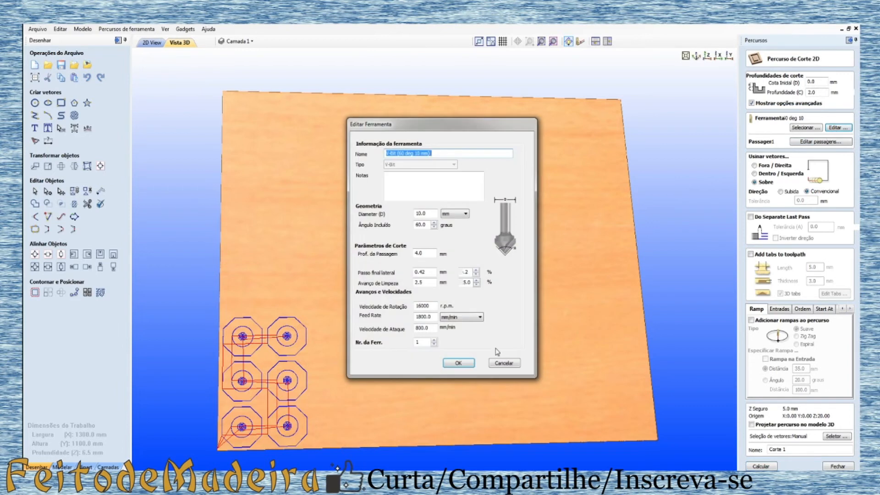
pyautogui.click(430, 340)
pyautogui.moveTo(430, 340); pyautogui.dragTo(405, 351)
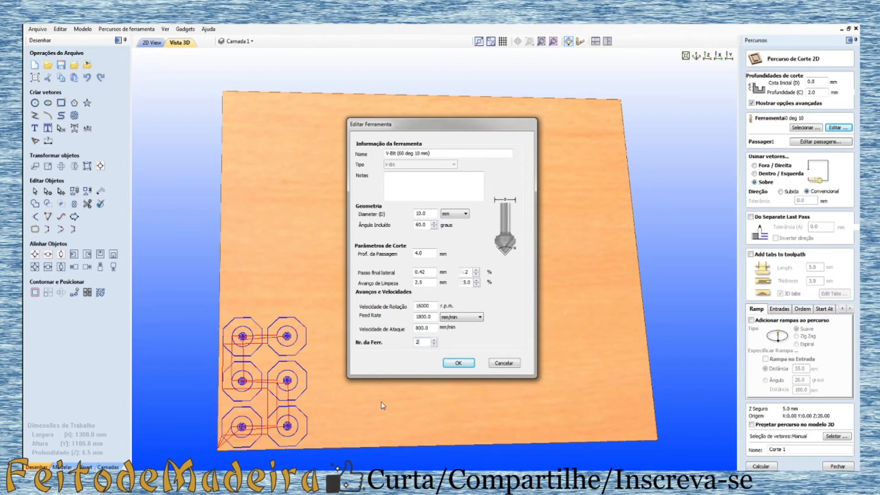
pyautogui.click(459, 364)
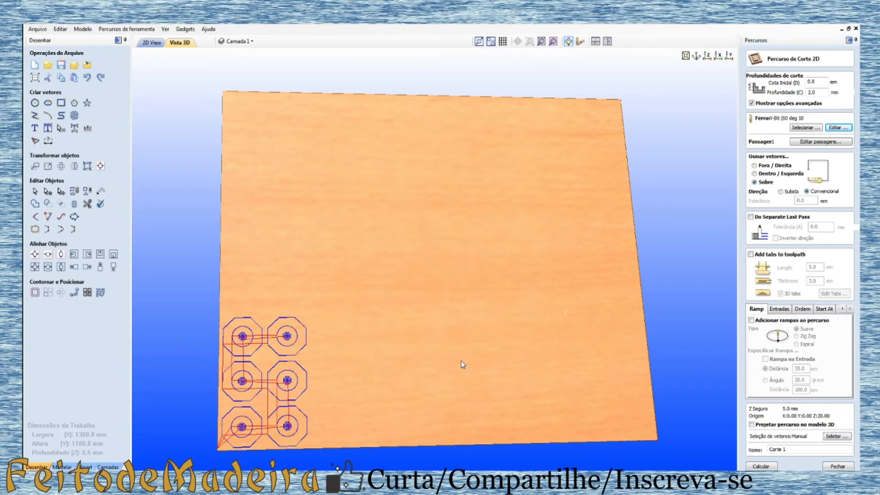
pyautogui.click(761, 466)
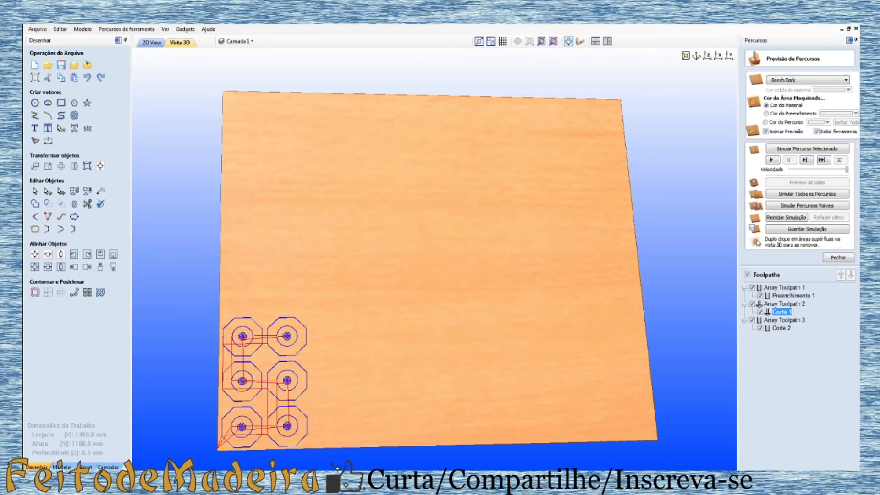
# Recalculate all toolpaths, including the three array copies
pyautogui.rightClick(788, 305)
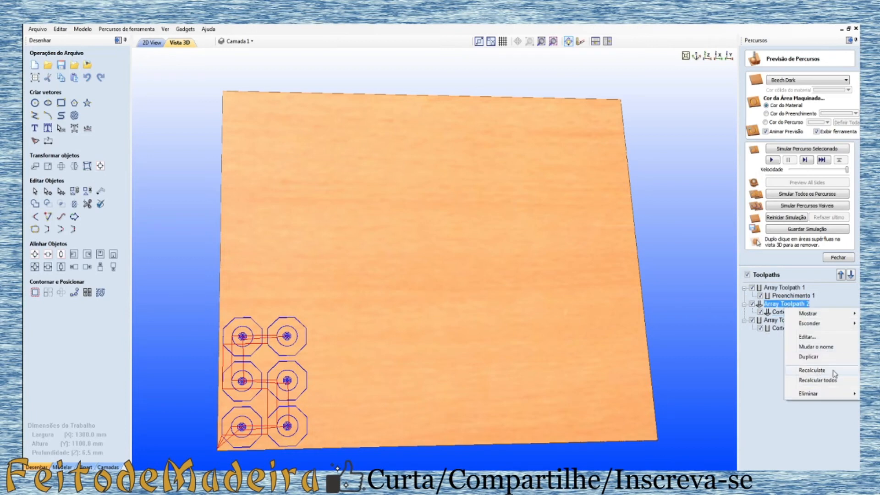
pyautogui.click(816, 380)
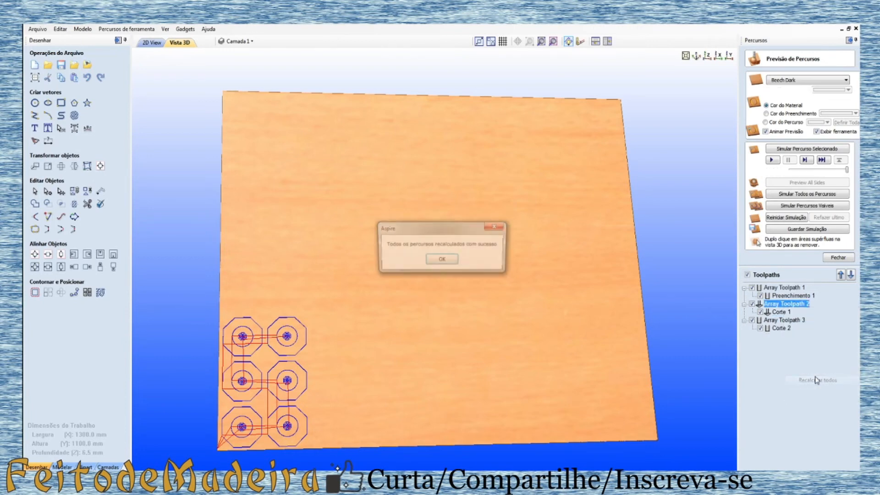
pyautogui.click(442, 260)
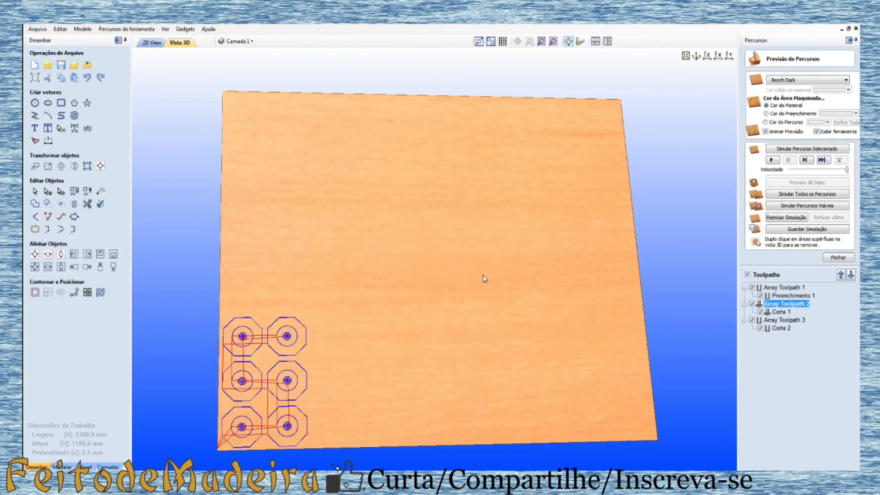
# Review the tools listed for saving the combined toolpaths and the Array Toolpath 2 copy settings
pyautogui.click(835, 258)
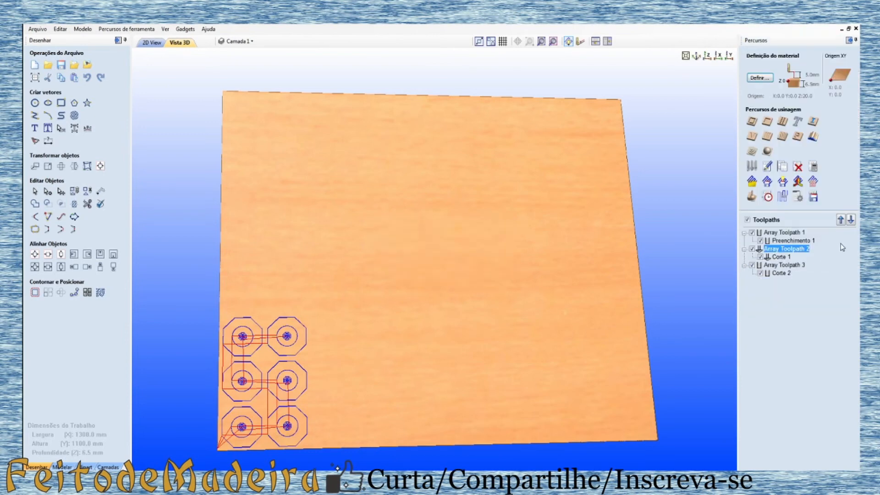
pyautogui.click(813, 202)
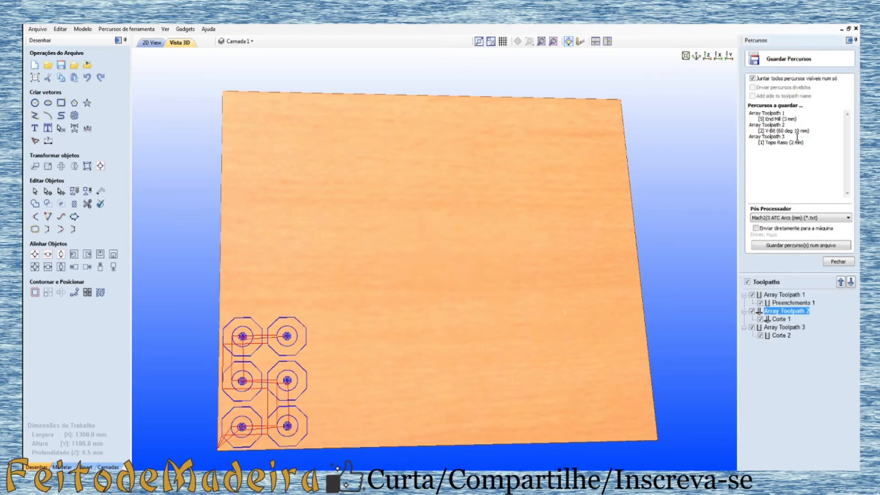
pyautogui.click(836, 259)
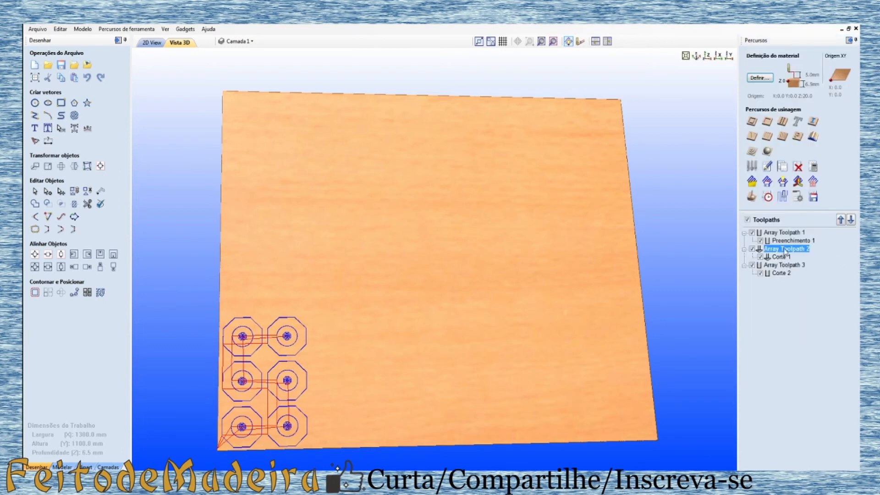
pyautogui.click(786, 252)
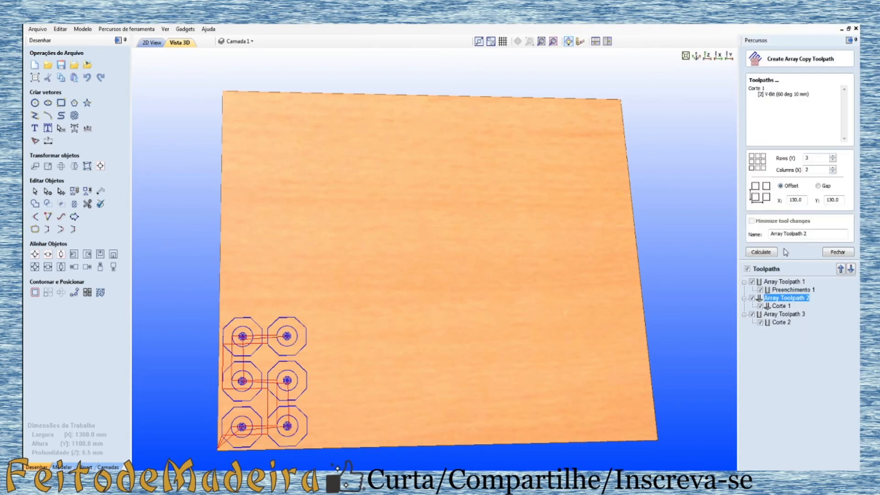
pyautogui.click(838, 252)
# Inspect the V-bit settings of the Corte 1 toolpath, including its tool number
pyautogui.doubleClick(779, 257)
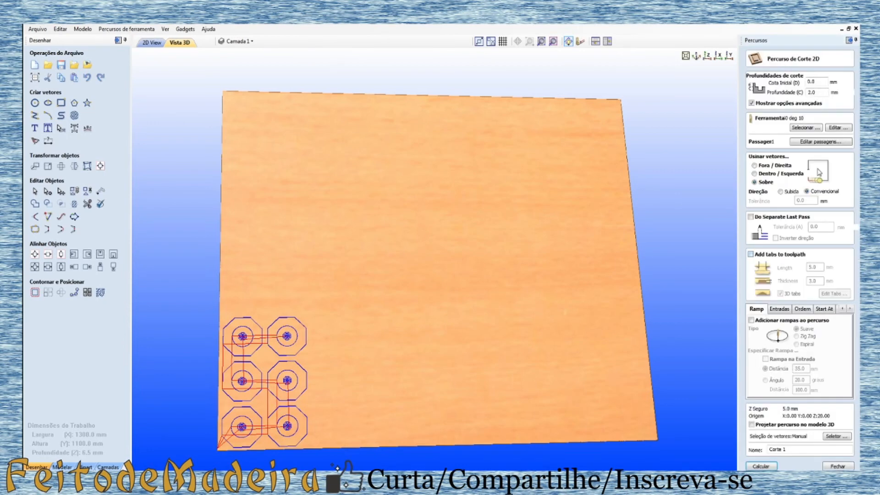
pyautogui.click(837, 128)
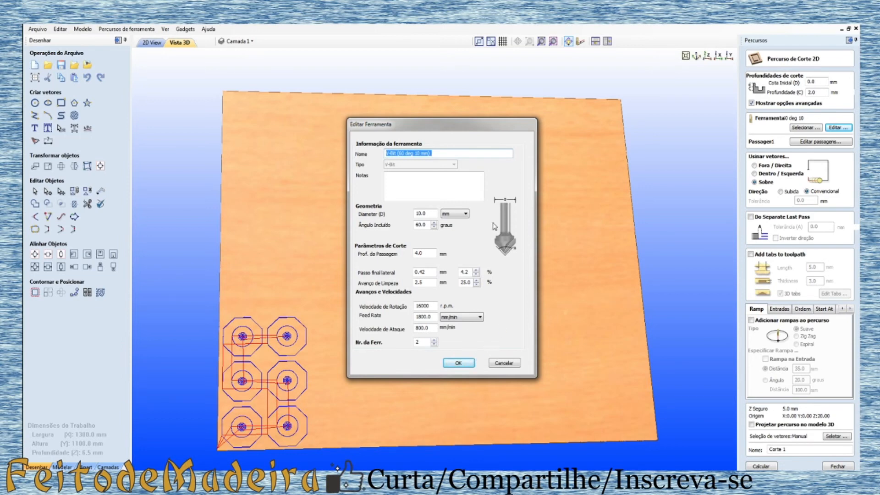
pyautogui.click(512, 363)
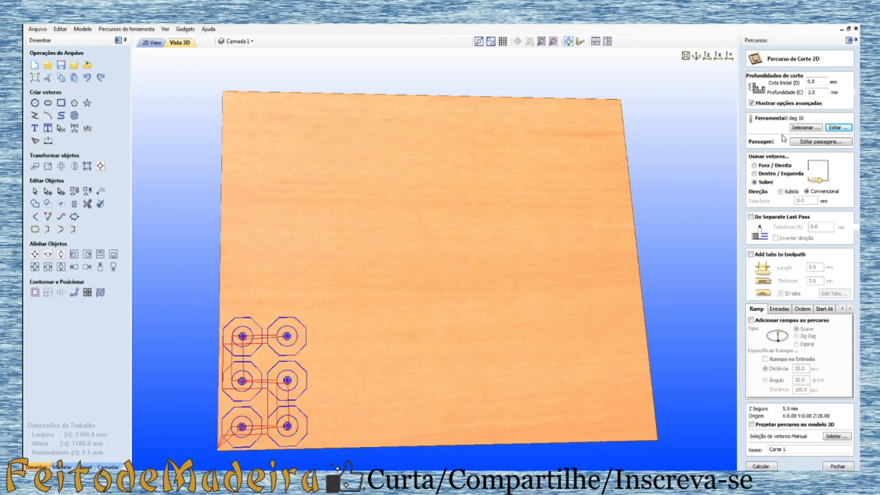
# Check the tool numbers of the 0.125 inch Ball Nose and the 60-degree 3 mm V-bit in the tool database
pyautogui.click(806, 127)
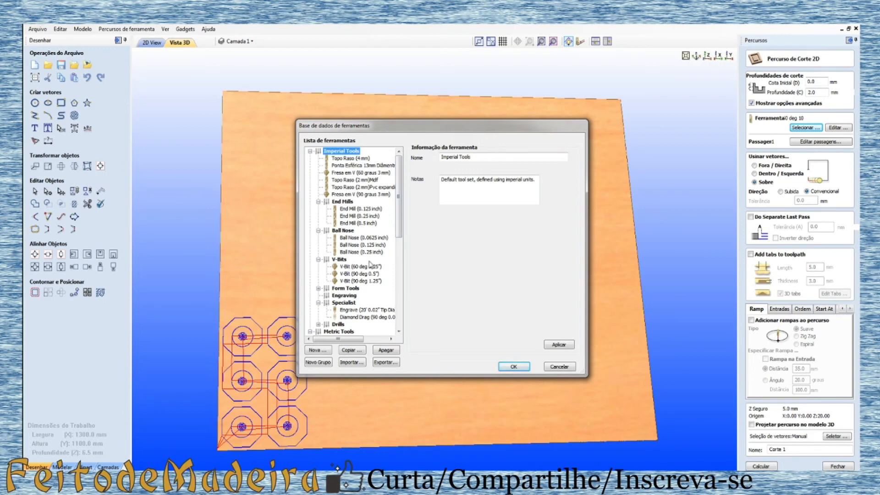
pyautogui.click(362, 245)
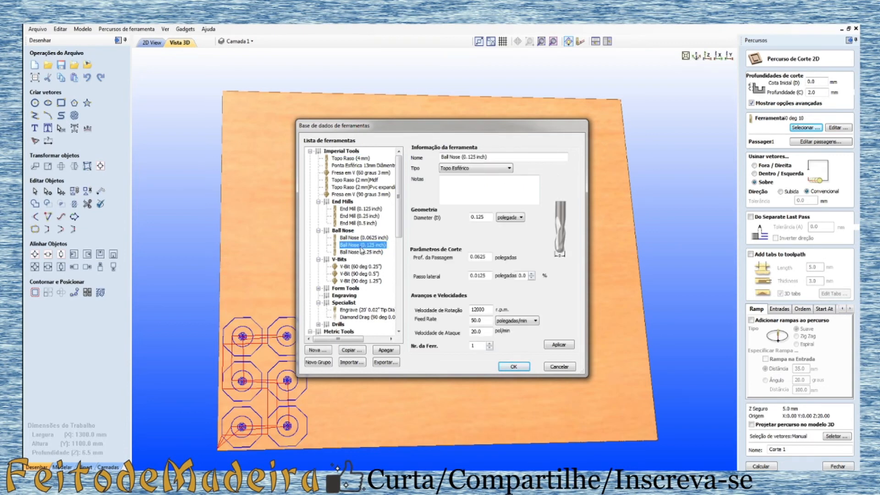
pyautogui.click(347, 173)
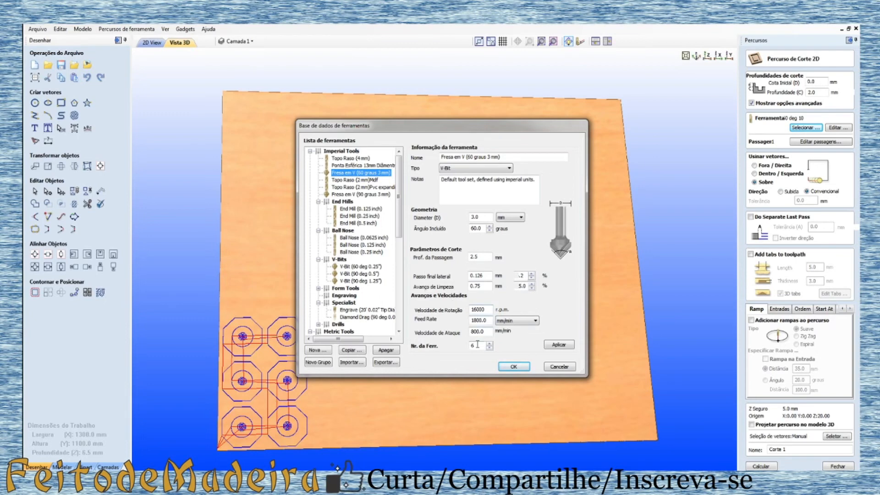
pyautogui.click(551, 368)
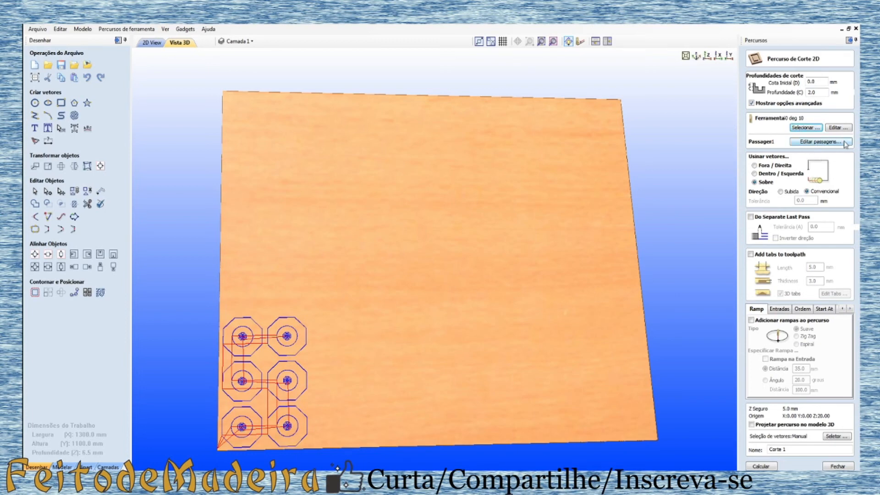
# Recheck the tool settings of the Corte 1 V-bit and leave the toolpath unchanged
pyautogui.click(837, 128)
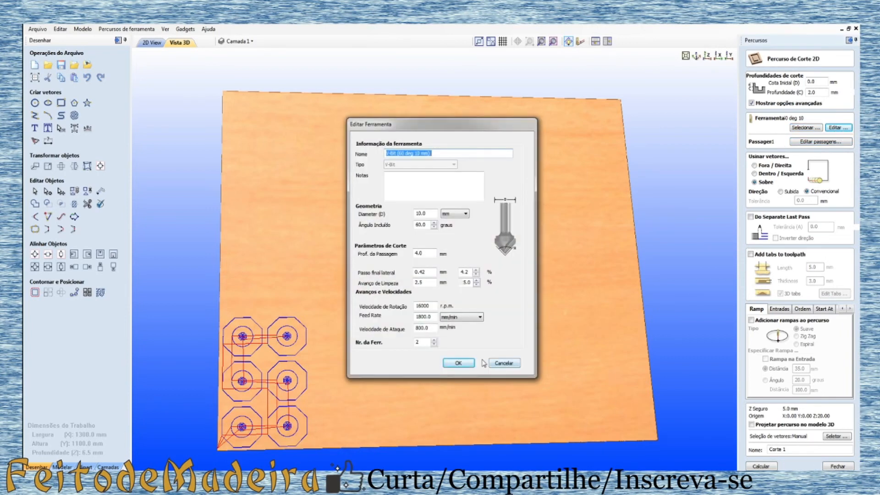
pyautogui.click(516, 363)
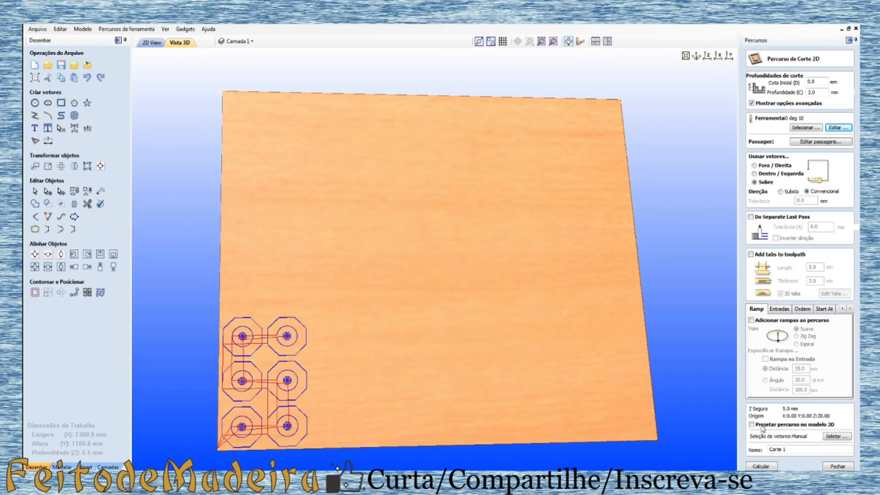
pyautogui.click(847, 463)
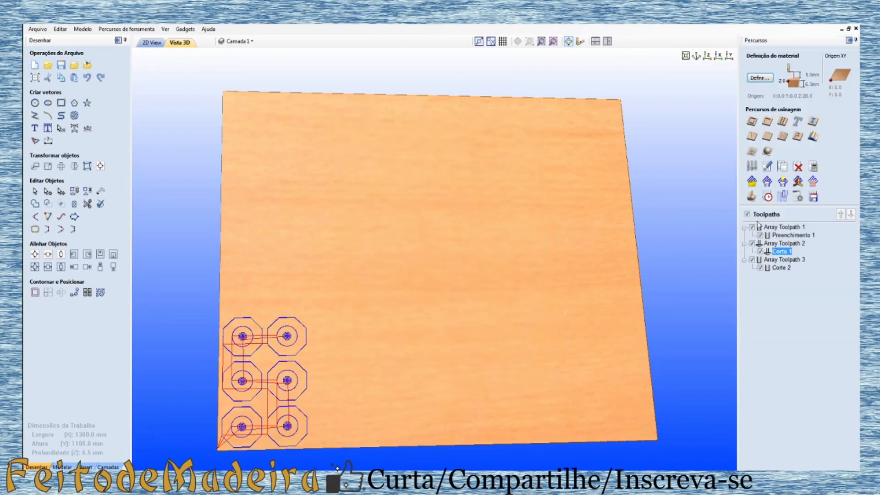
# Review the tools listed for combined saving and browse the available post processors, keeping Mach2/3 ATC Arcs (mm)
pyautogui.click(793, 200)
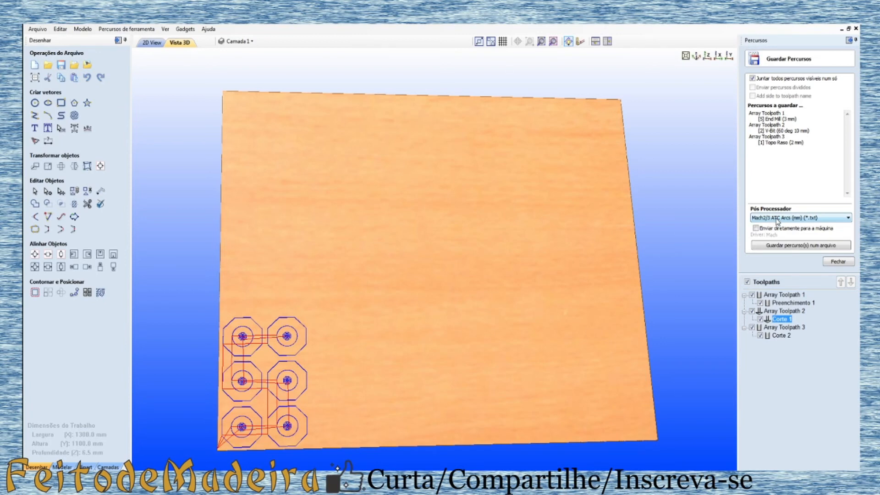
pyautogui.click(851, 219)
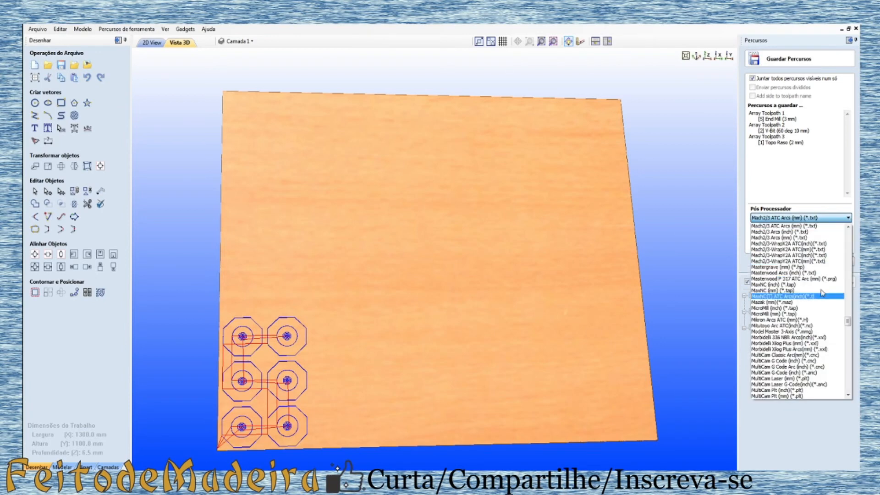
pyautogui.scroll(12, 822, 293)
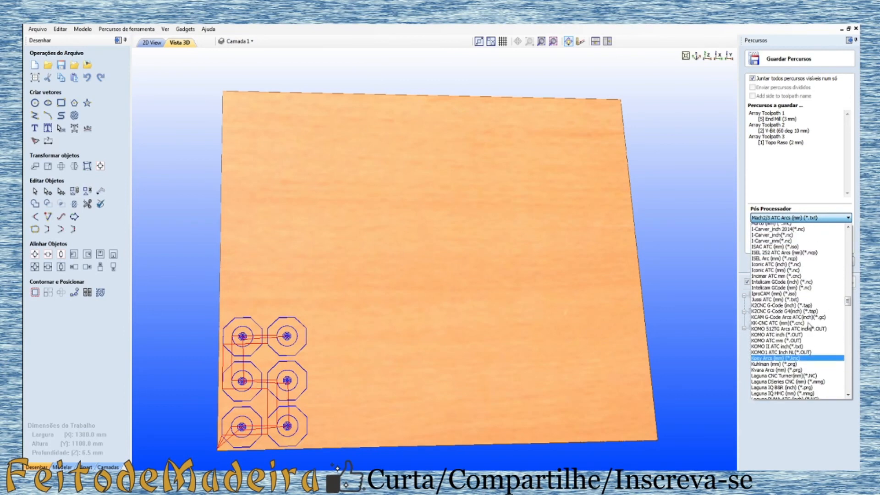
pyautogui.scroll(10, 809, 326)
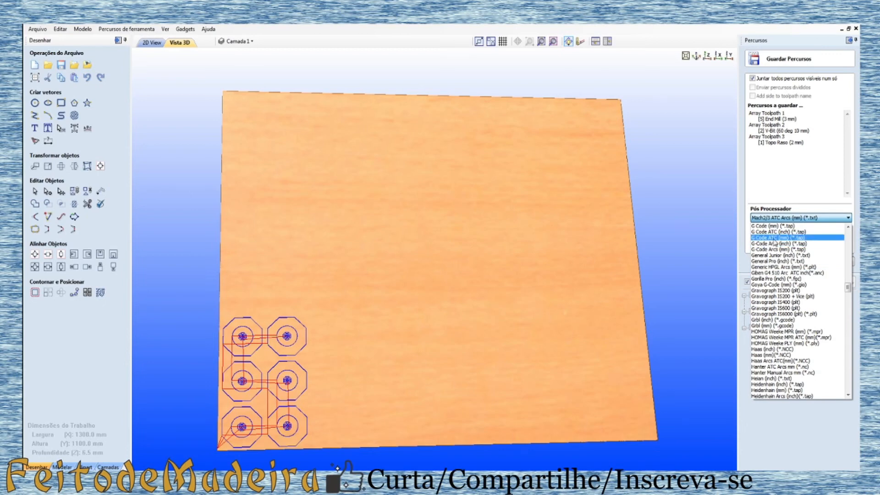
pyautogui.click(827, 189)
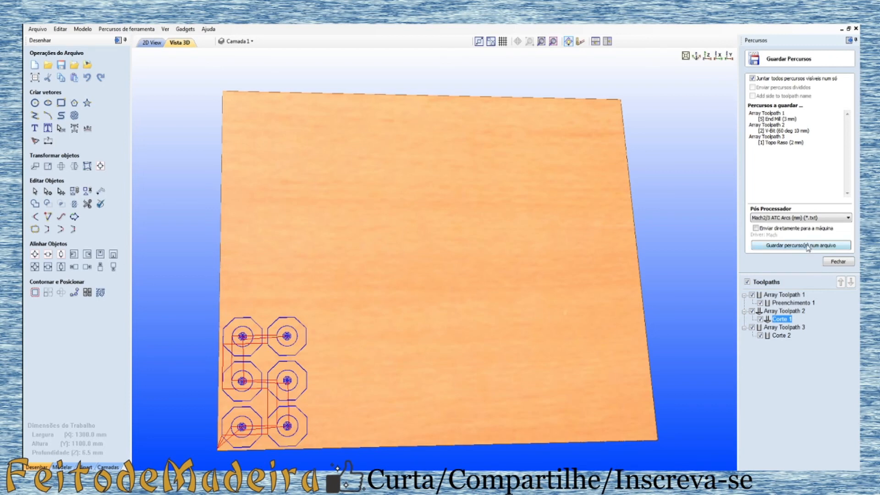
pyautogui.click(835, 262)
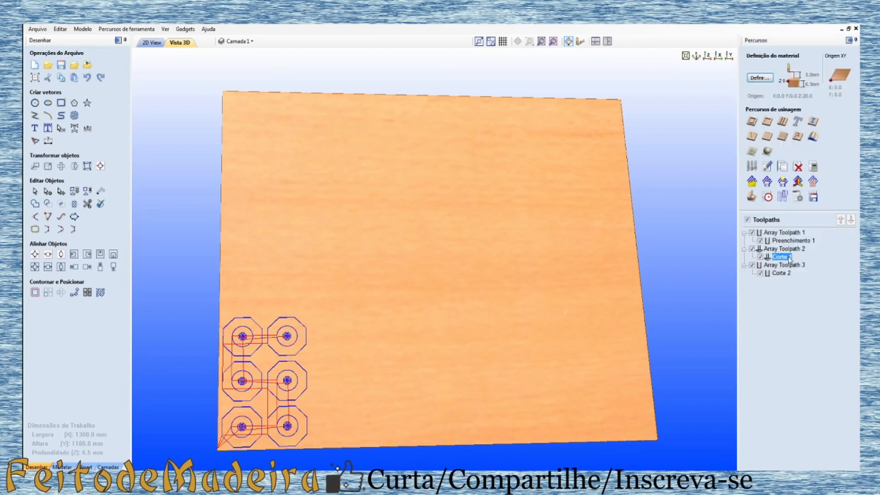
# Leave only Array Toolpath 1 visible and check its entry in the toolpath saving options
pyautogui.click(759, 256)
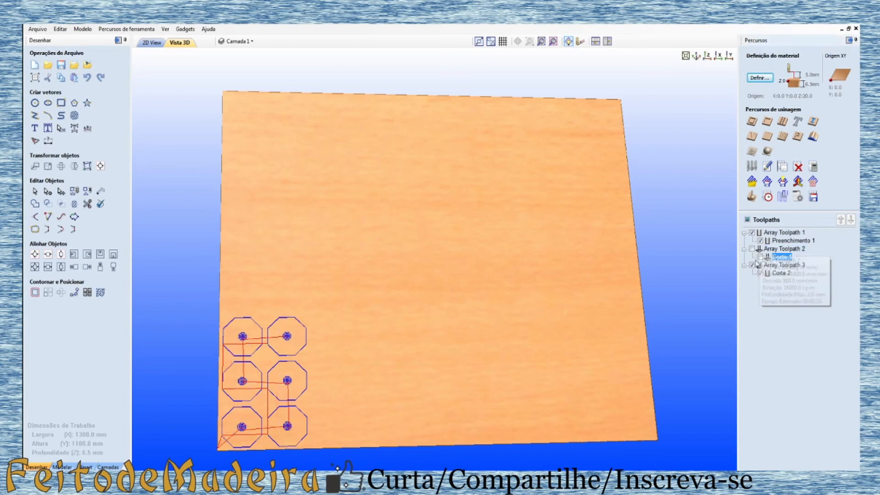
pyautogui.click(752, 265)
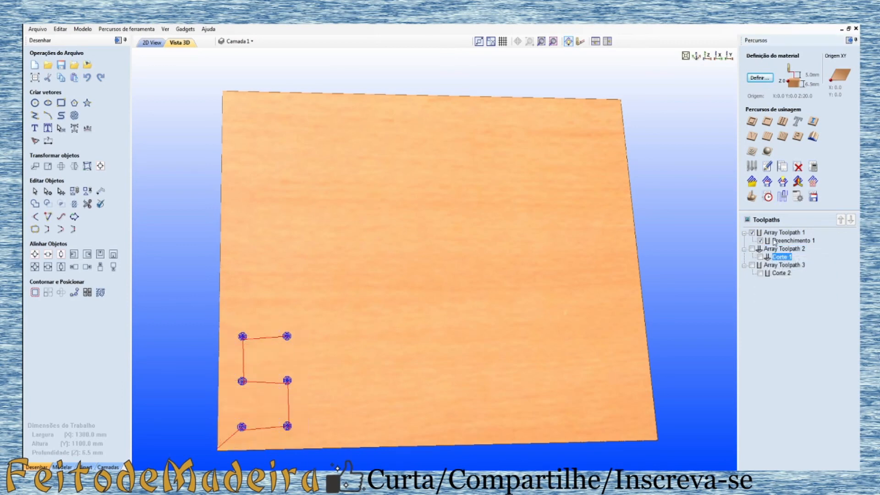
pyautogui.click(814, 200)
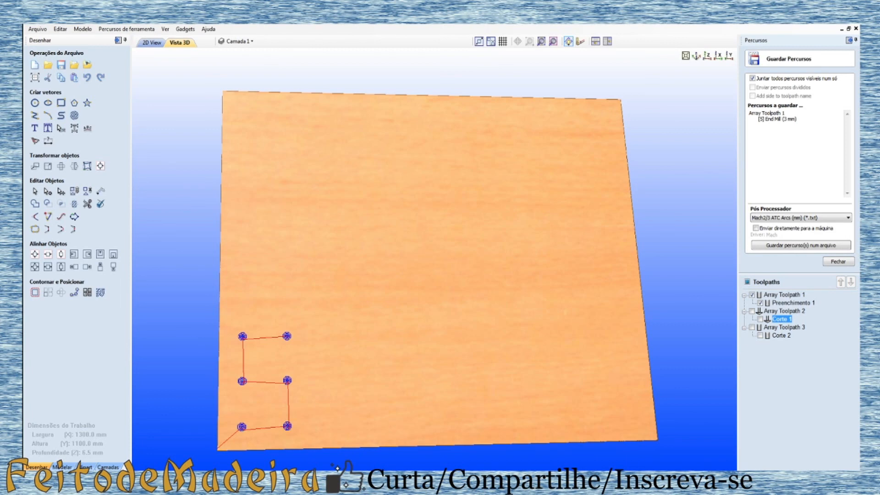
# Check Array Toolpath 2 and Array Toolpath 3 in turn as the only toolpath listed for saving
pyautogui.click(752, 295)
pyautogui.click(752, 311)
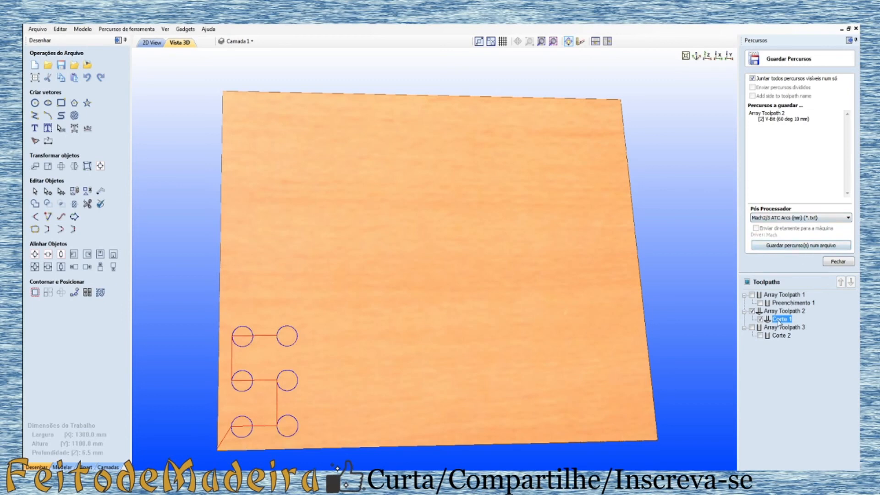
pyautogui.moveTo(778, 322)
pyautogui.click(752, 312)
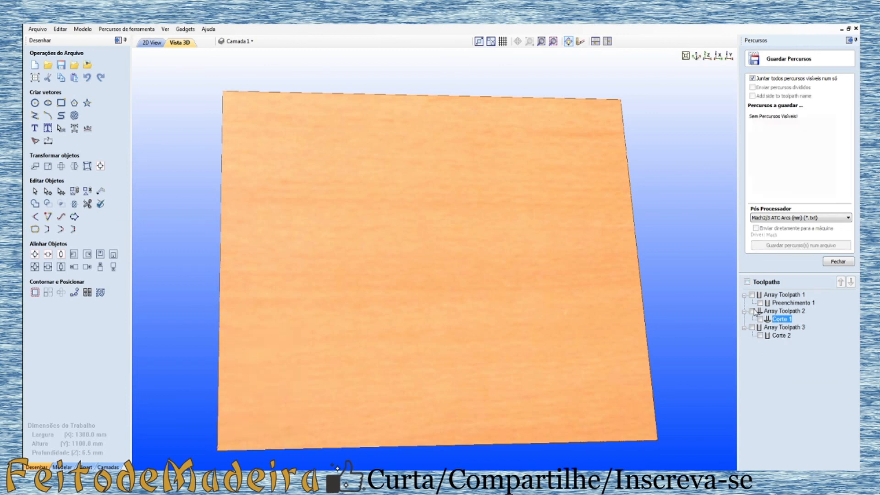
pyautogui.click(759, 336)
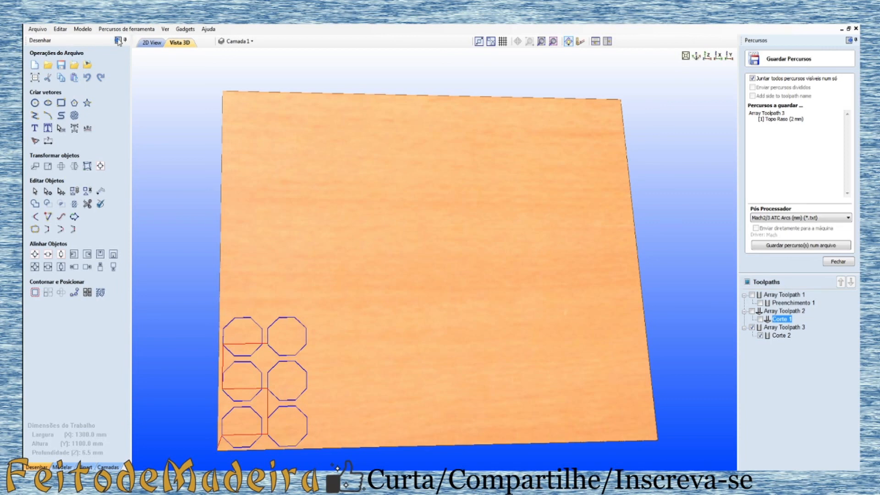
# Examine Array Toolpath 1 together with Array Toolpath 3 over the part vectors in the 2D view
pyautogui.click(140, 45)
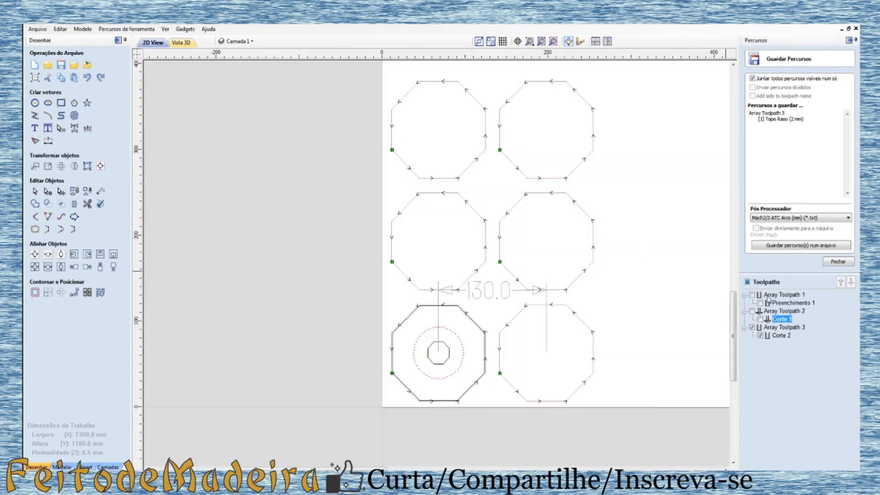
pyautogui.click(752, 295)
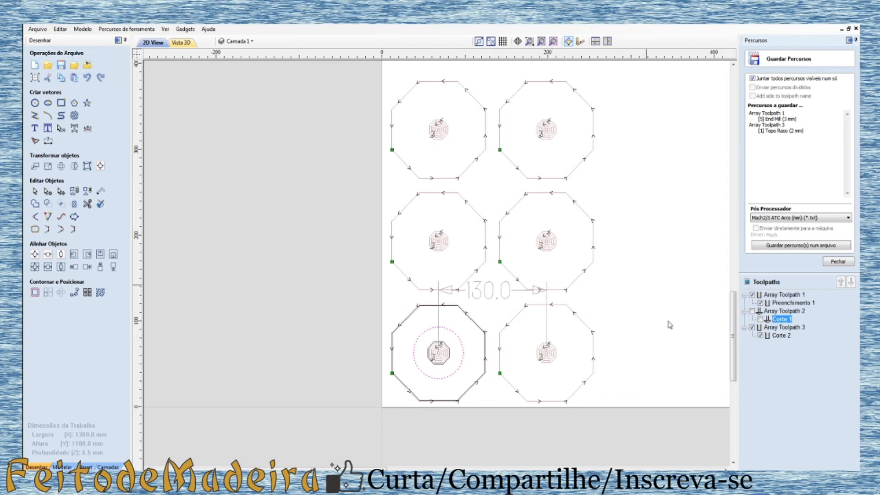
pyautogui.click(521, 318)
pyautogui.scroll(4, 504, 339)
pyautogui.scroll(-3, 504, 338)
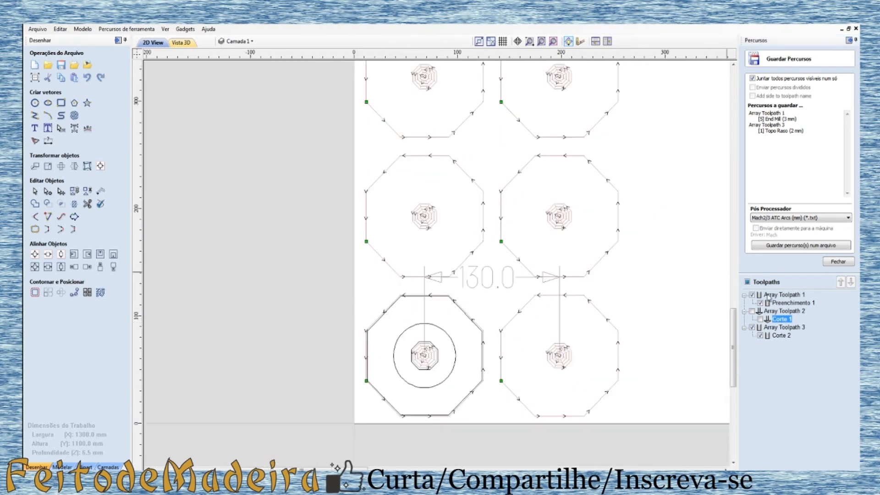
# Hide all toolpaths and copy the part's two octagons and circle towards the far end of the 130 mm dimension
pyautogui.click(747, 281)
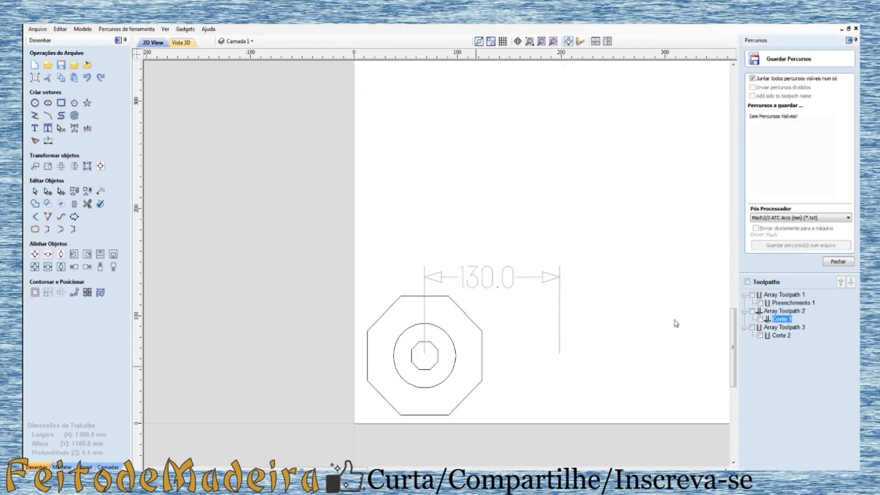
pyautogui.moveTo(365, 293); pyautogui.dragTo(521, 422)
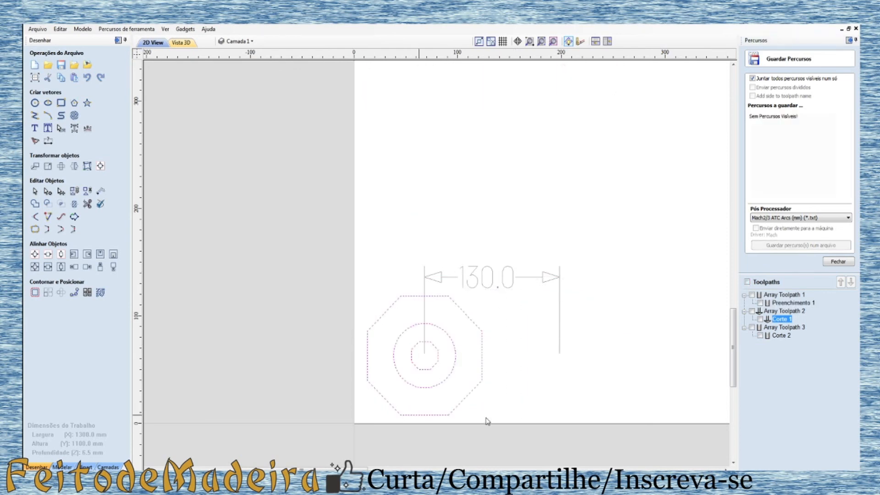
pyautogui.click(449, 389)
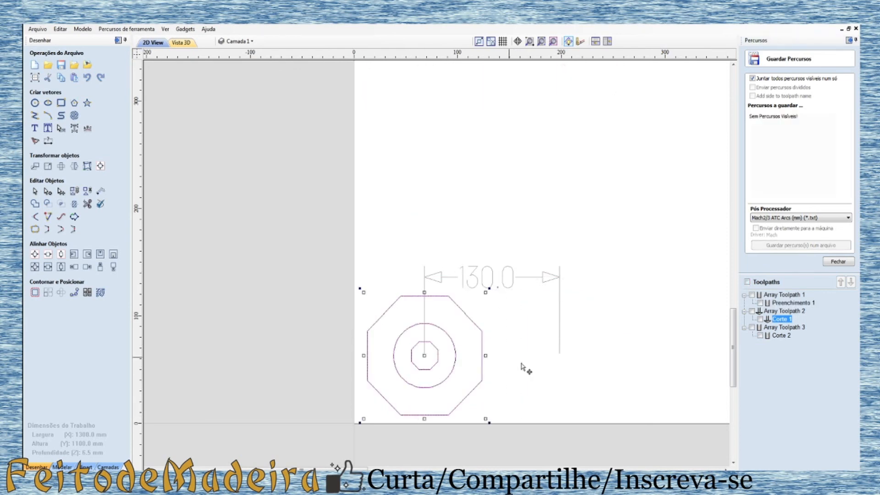
pyautogui.click(425, 357)
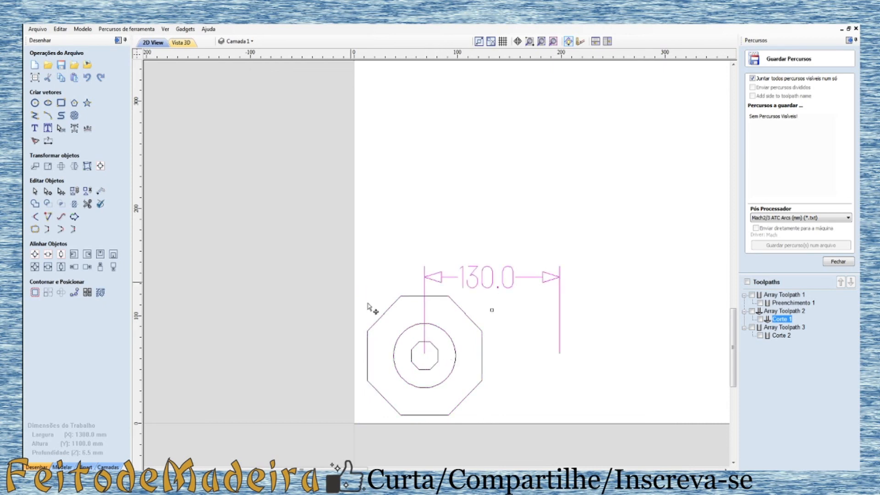
pyautogui.moveTo(367, 293)
pyautogui.mouseDown()
pyautogui.moveTo(456, 320)
pyautogui.moveTo(516, 421)
pyautogui.mouseUp()
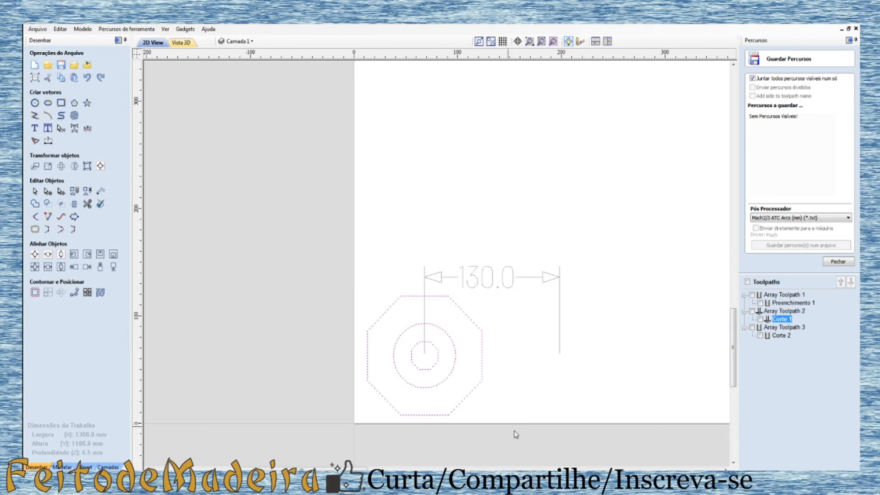
pyautogui.click(468, 419)
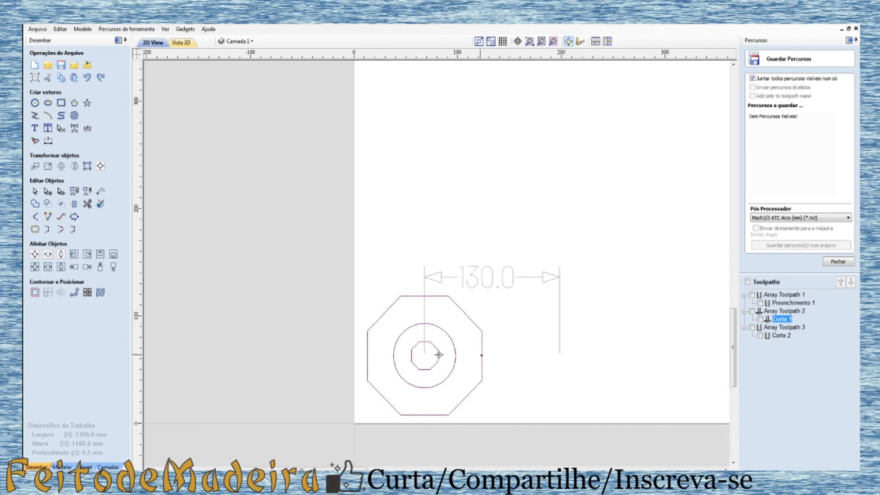
pyautogui.hotkey('ctrl', 'v')
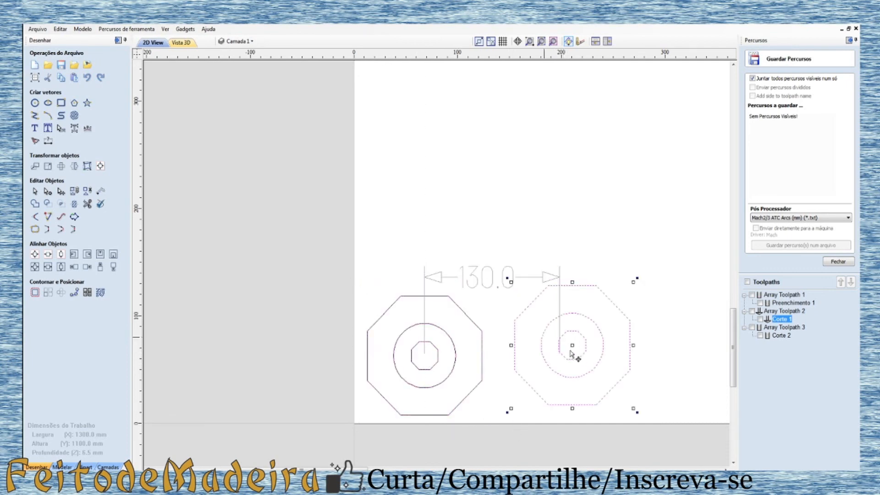